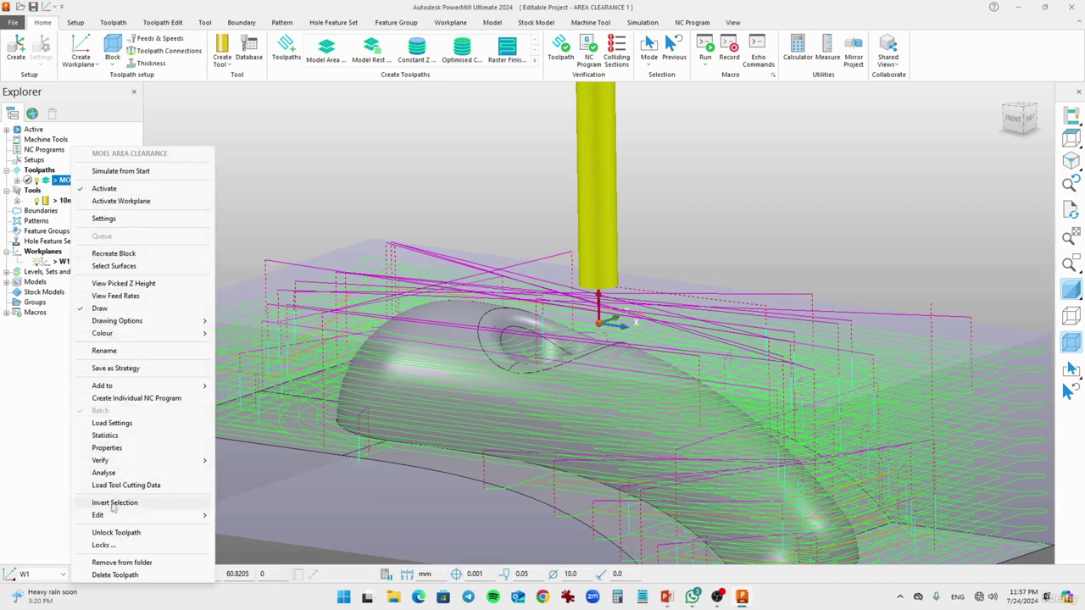
Rename the existing area clearance toolpath as MODEL AREA CLEARANCE
left_click(104, 350)
left_click(67, 180)
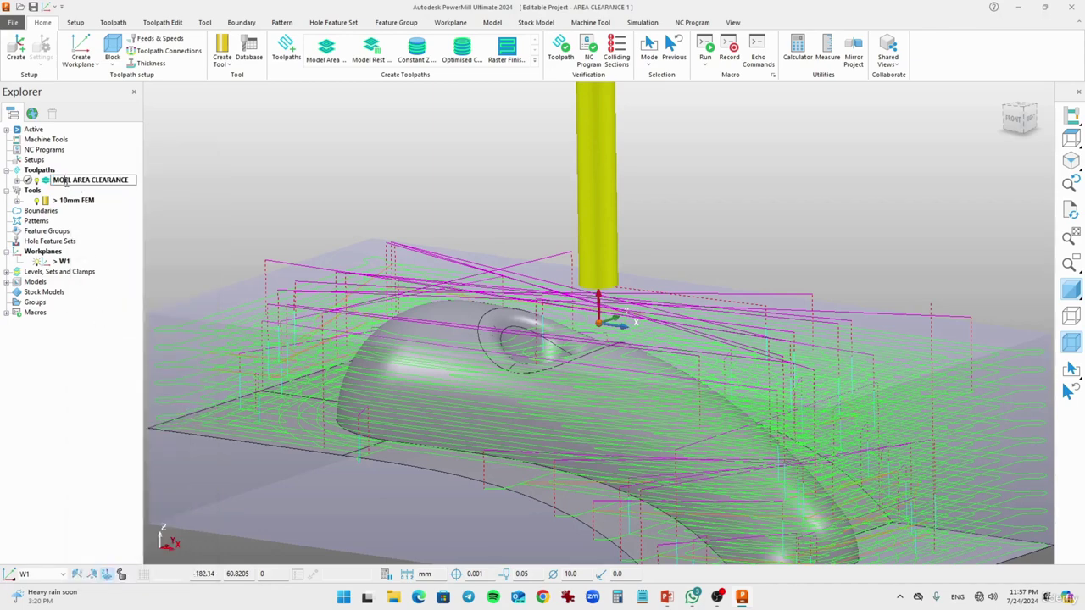
type("DE")
key("Return")
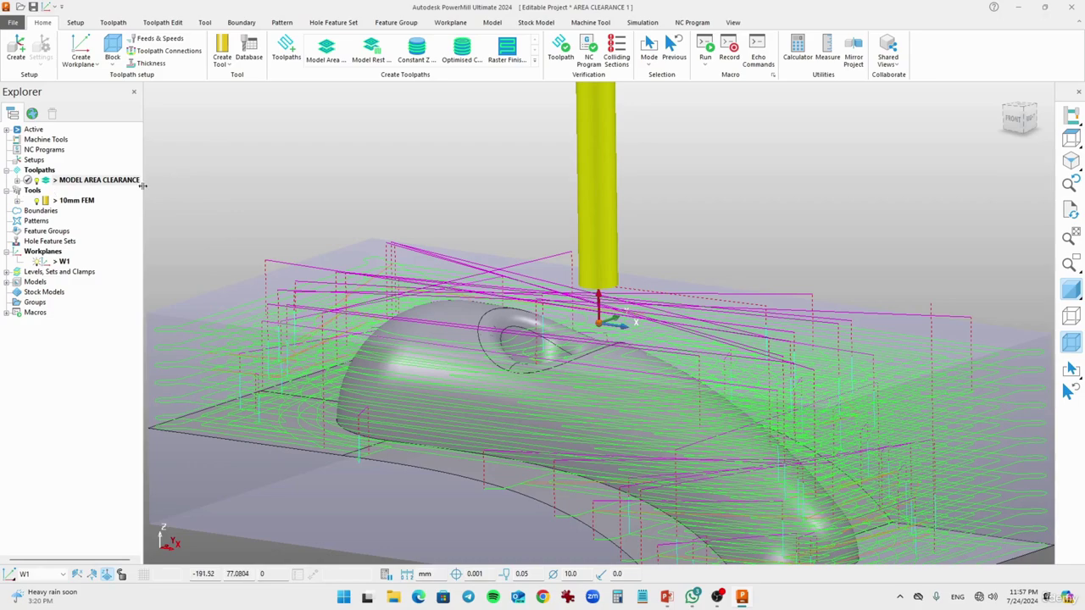
Examine the area clearance toolpath's levels around the cowling from the front view and from several angles
mouse_move(425, 385)
middle_mouse_down()
mouse_move(412, 401)
mouse_move(424, 394)
middle_mouse_up()
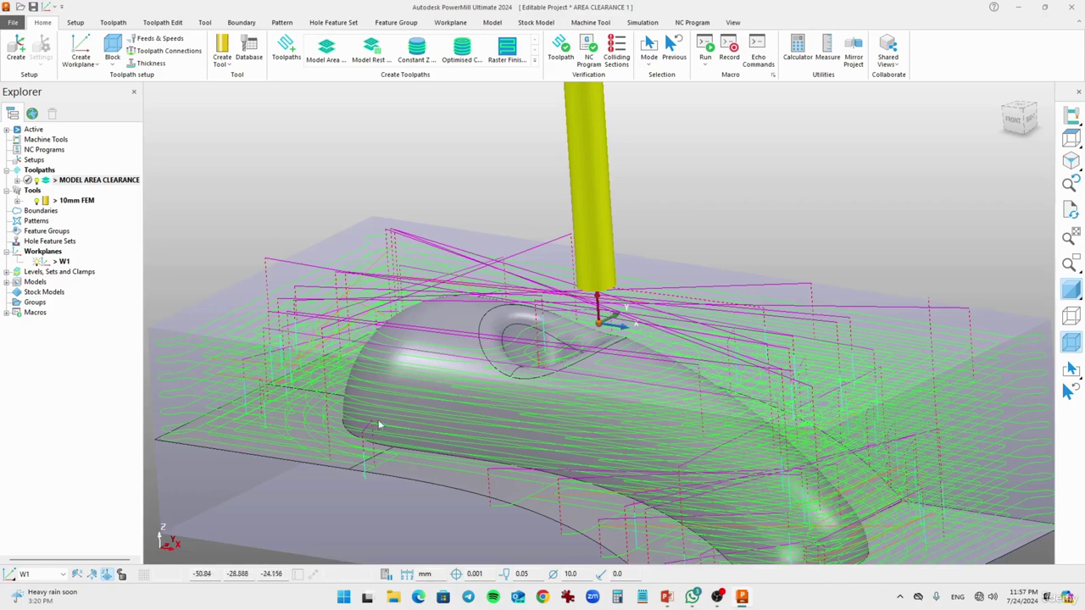
middle_click_drag(450, 393, 438, 371)
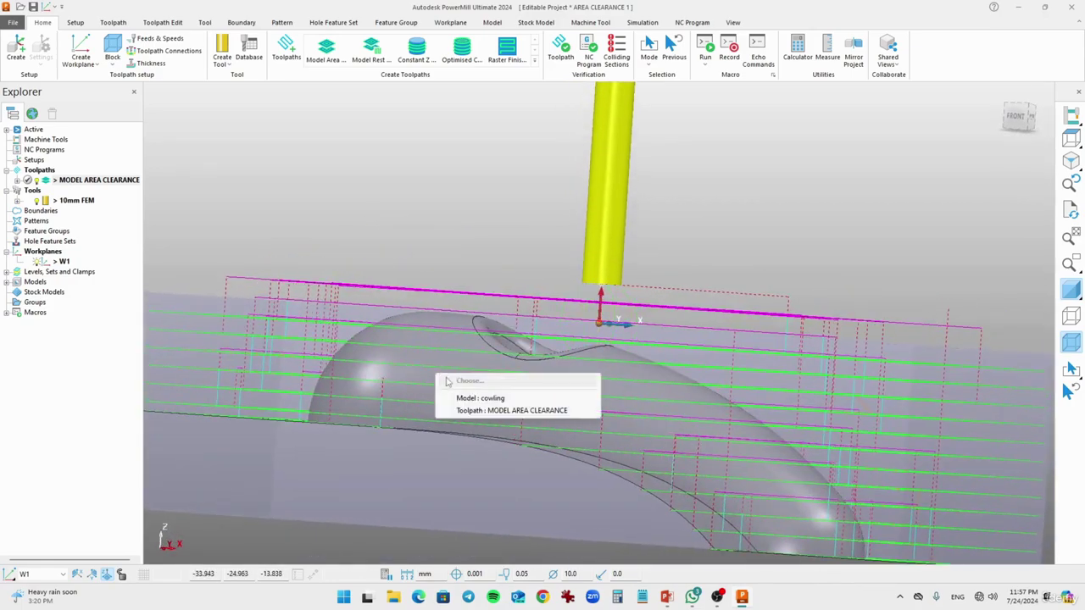
left_click(1013, 119)
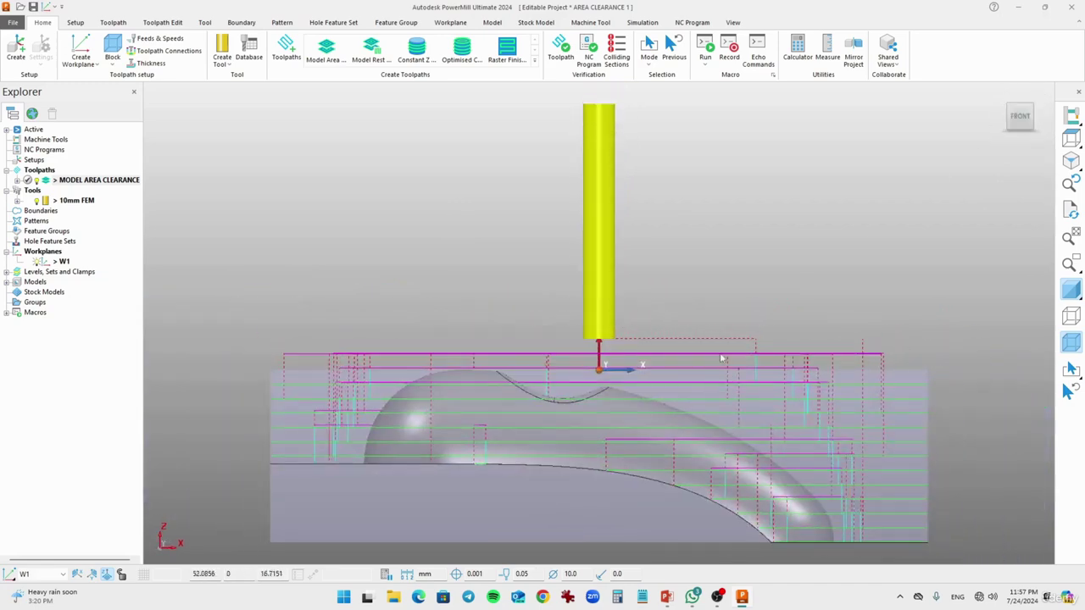
scroll(438, 404, "up", 2)
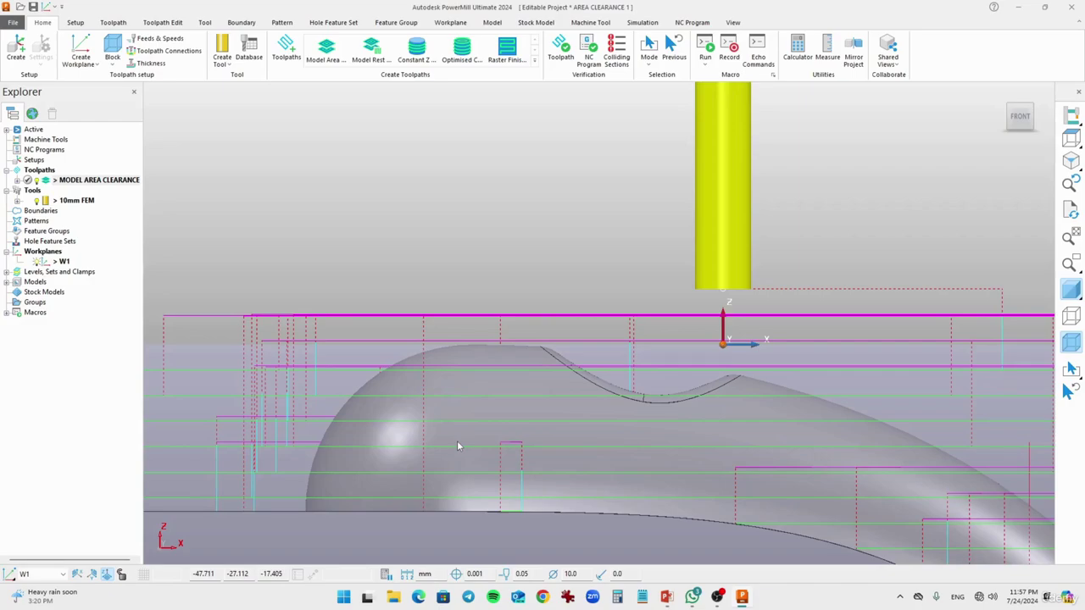
middle_click_drag(483, 376, 488, 440)
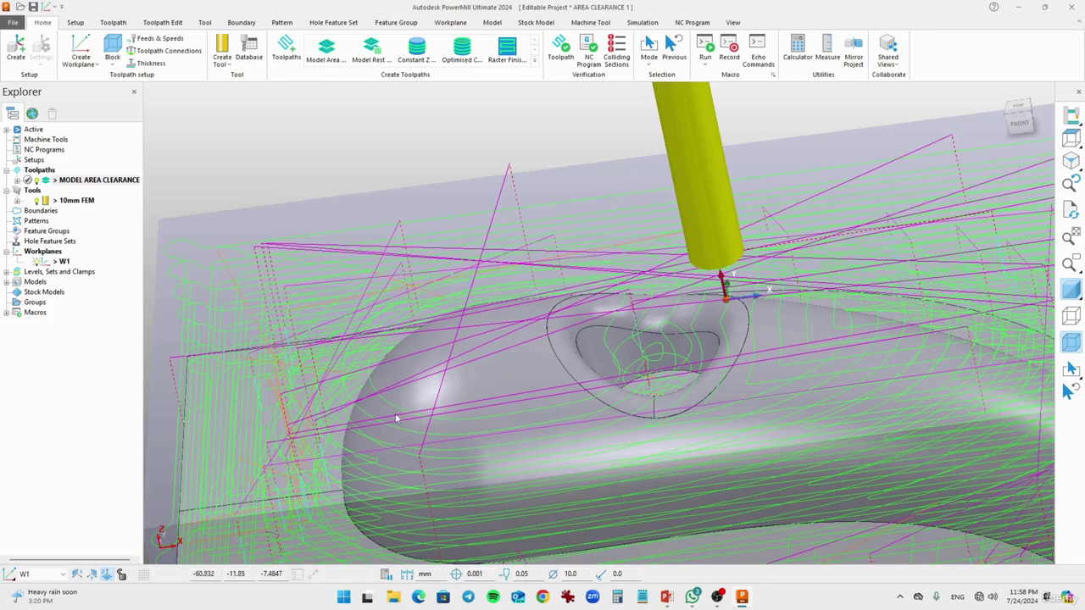
middle_click_drag(389, 425, 365, 347)
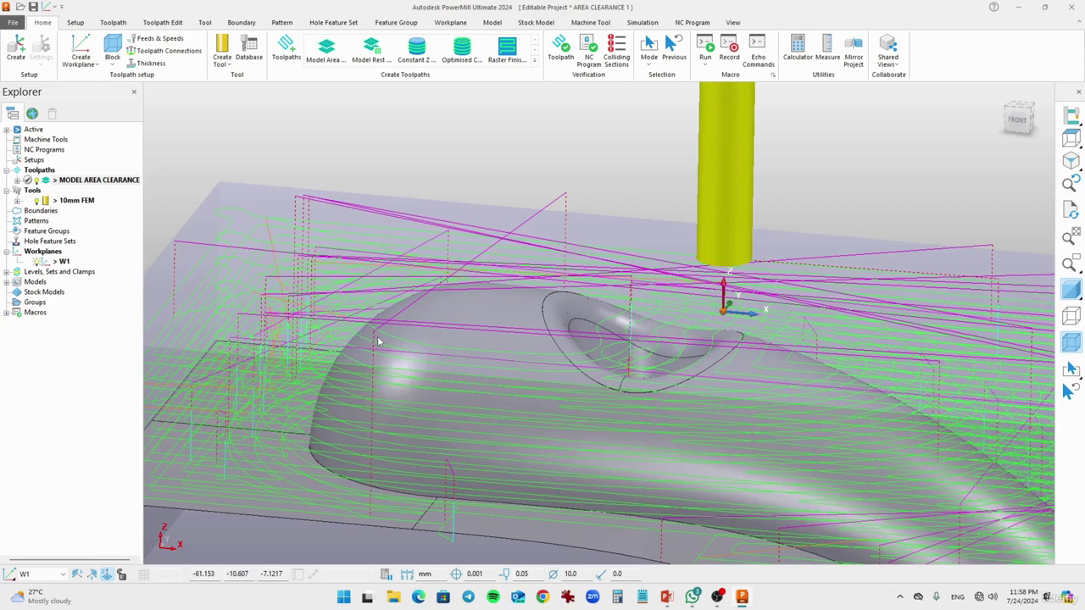
Hide the block and load the MODEL AREA CLEARANCE toolpath into the simulation with ViewMill turned on
left_click(1071, 344)
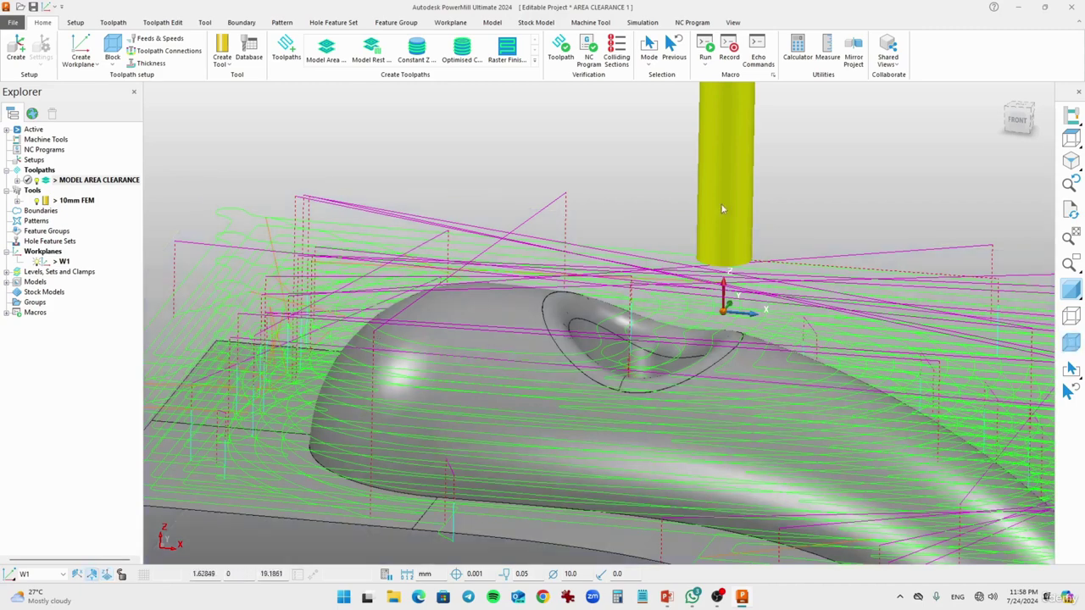
left_click(642, 23)
left_click(125, 39)
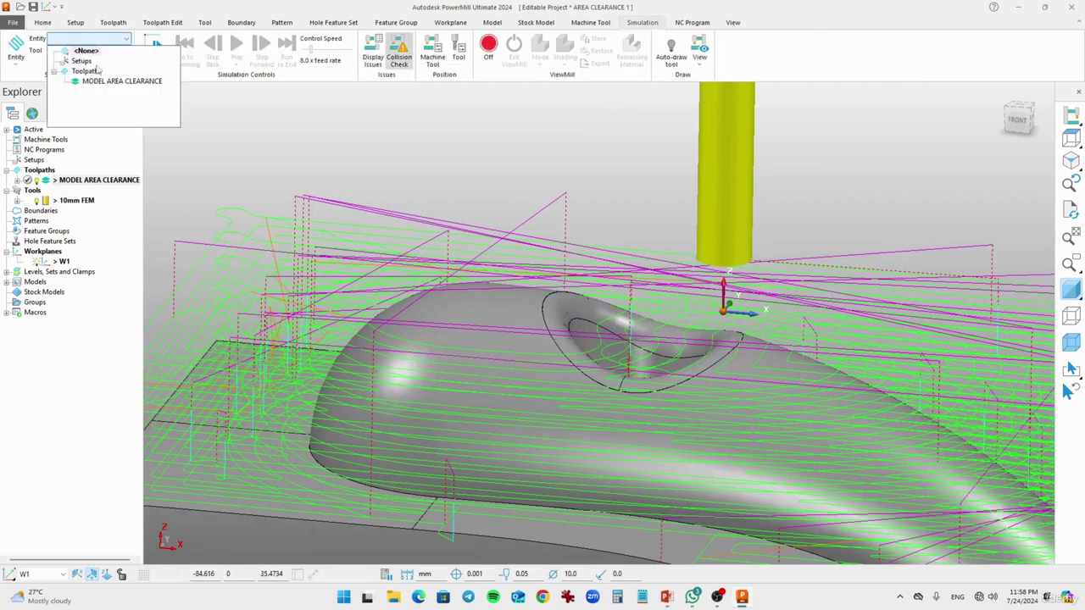
left_click(99, 85)
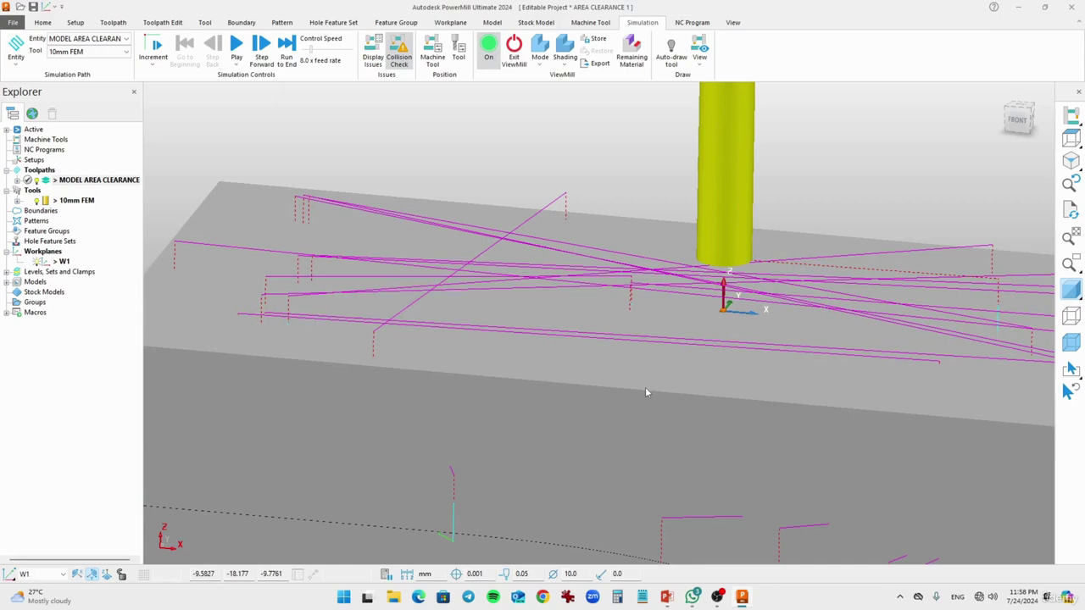
Set the simulation control speed to 62.0 x feed rate and play the material removal simulation
mouse_move(631, 388)
middle_mouse_down()
mouse_move(569, 400)
mouse_move(560, 391)
middle_mouse_up()
scroll(559, 389, "down", 5)
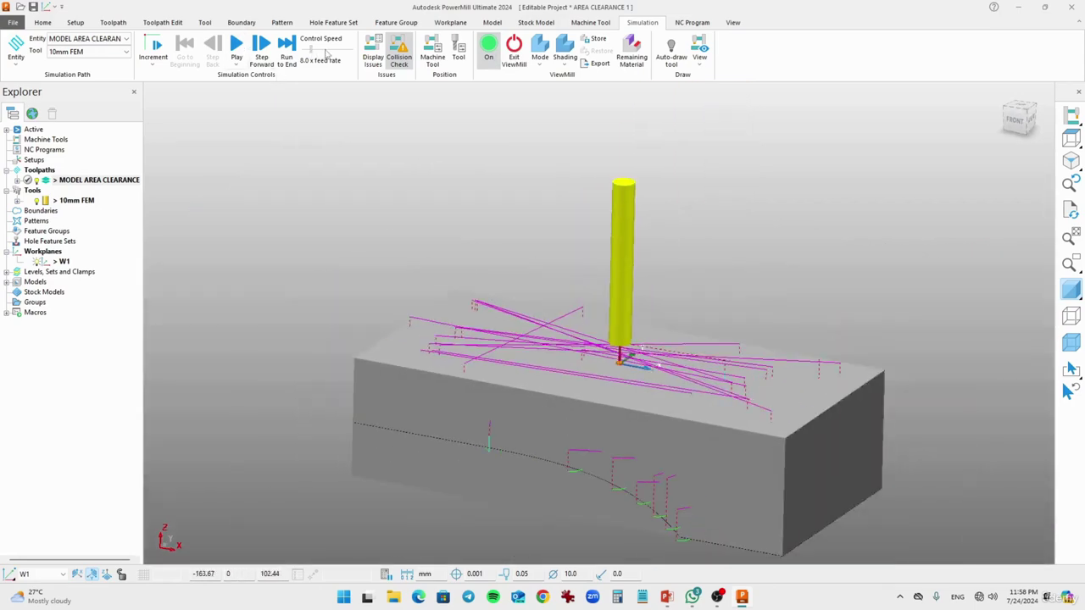
left_click_drag(326, 51, 336, 49)
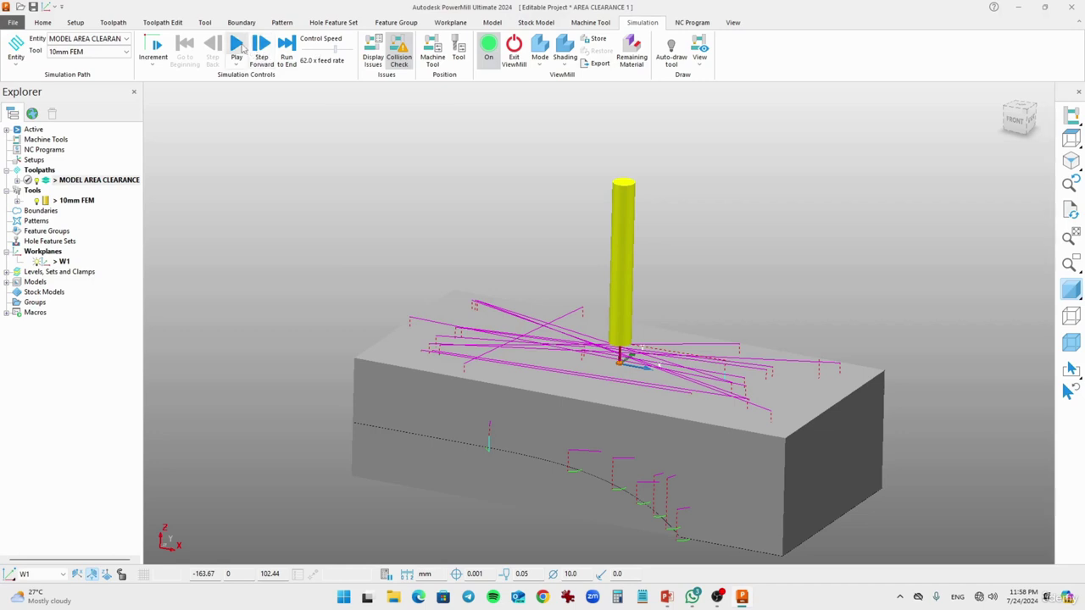
left_click(239, 47)
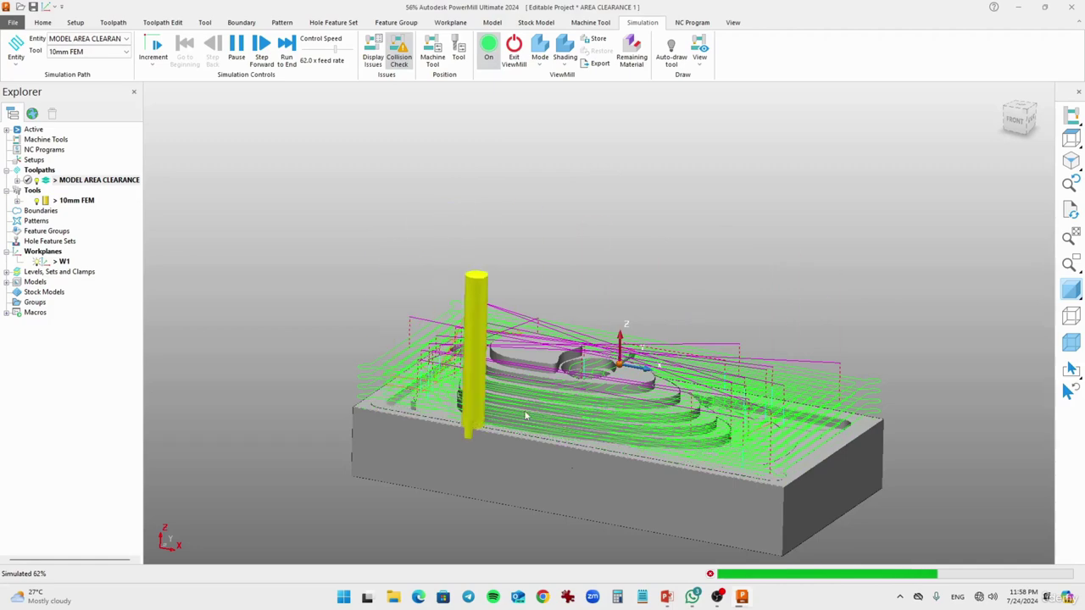
Examine the terraces of leftover material on the simulated part, overall and up close
scroll(512, 410, "up", 4)
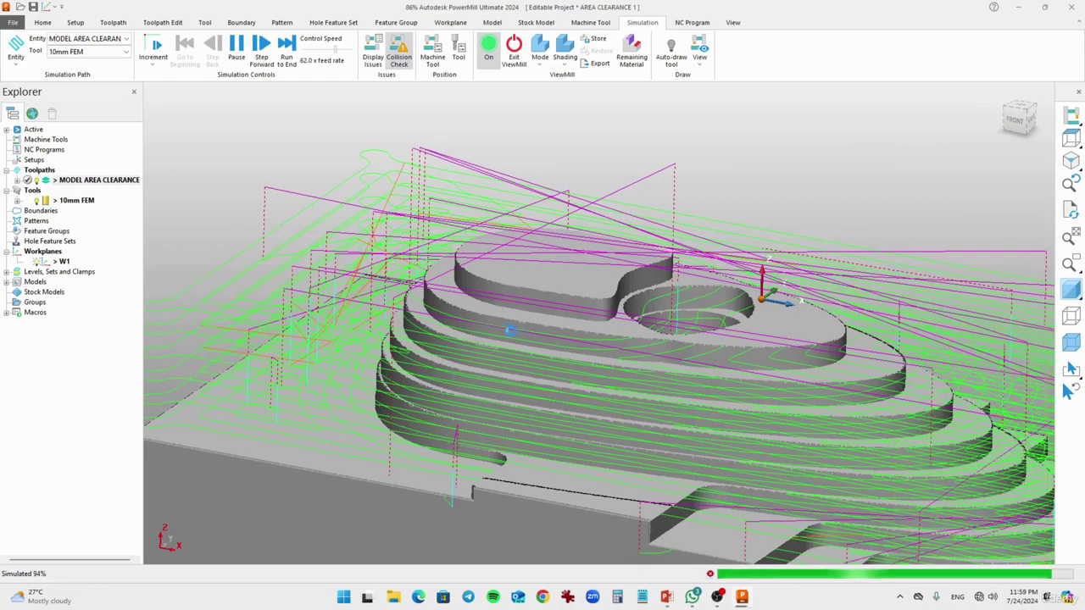
scroll(520, 335, "down", 2)
scroll(521, 335, "down", 2)
middle_click_drag(704, 383, 679, 497)
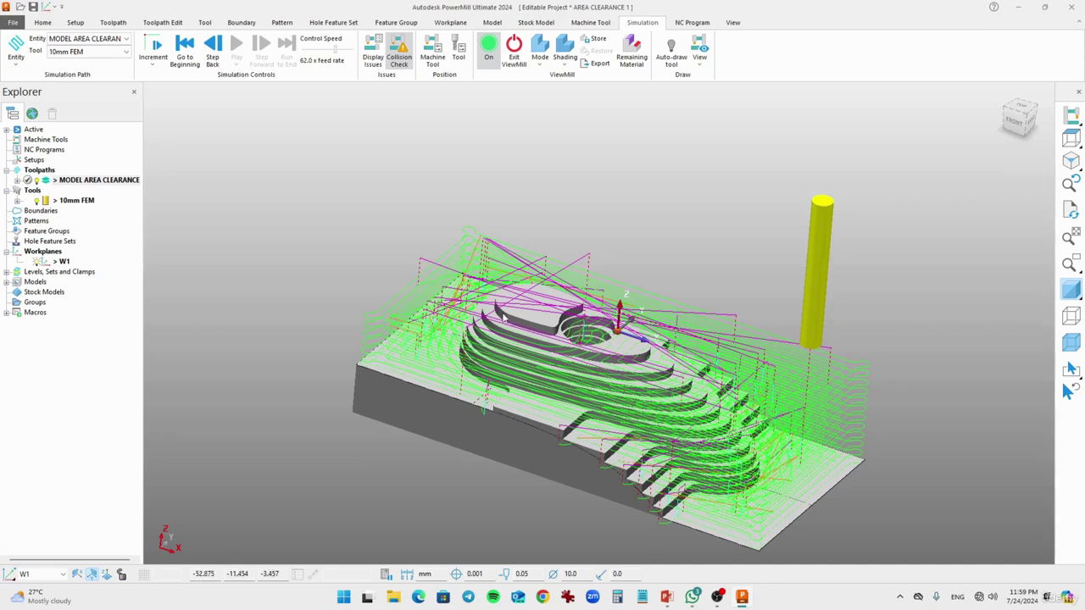
scroll(502, 313, "up", 10)
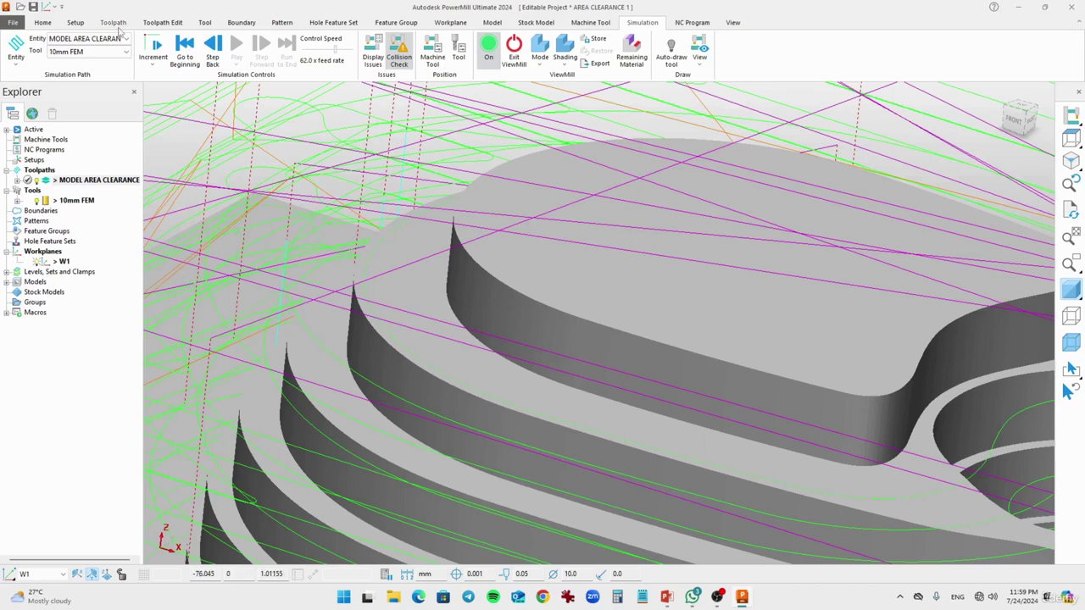
Create a toolpath with the Model Rest Area Clearance strategy and name it REST AREA CLEARANCE
left_click(114, 23)
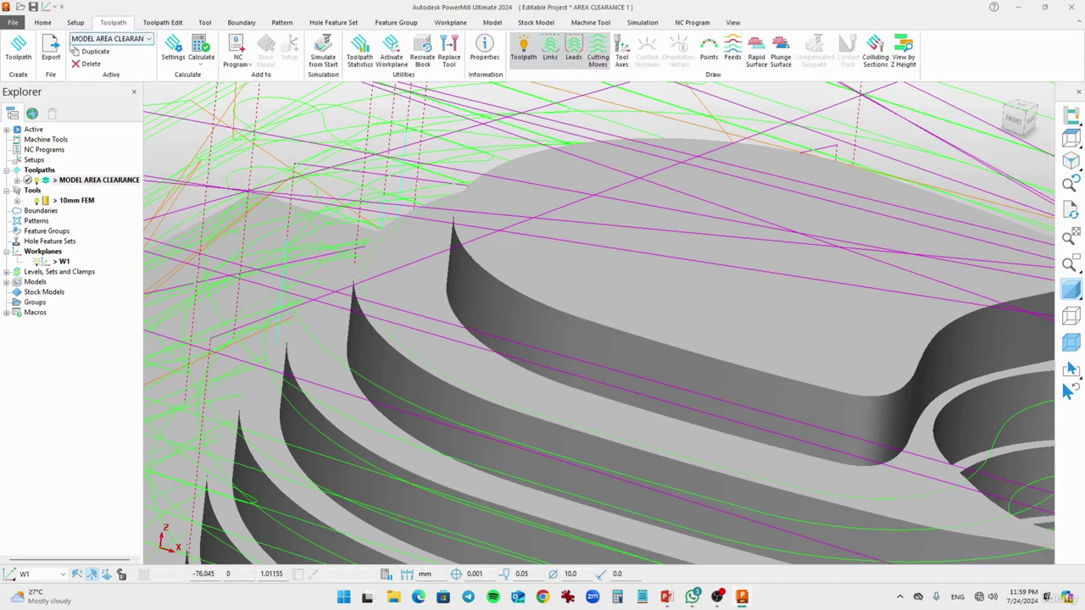
left_click(19, 51)
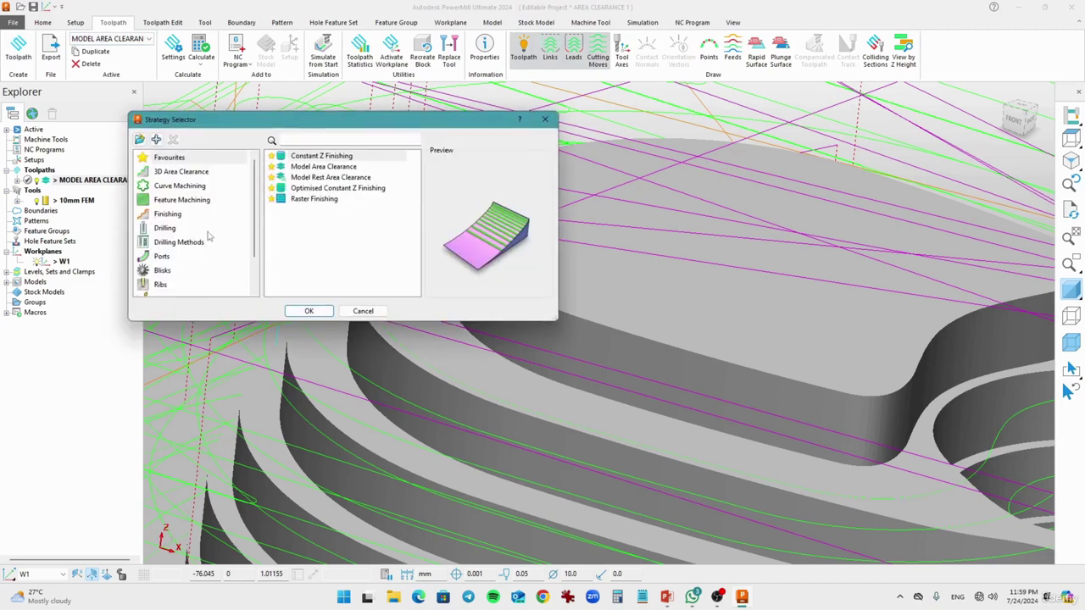
left_click(179, 173)
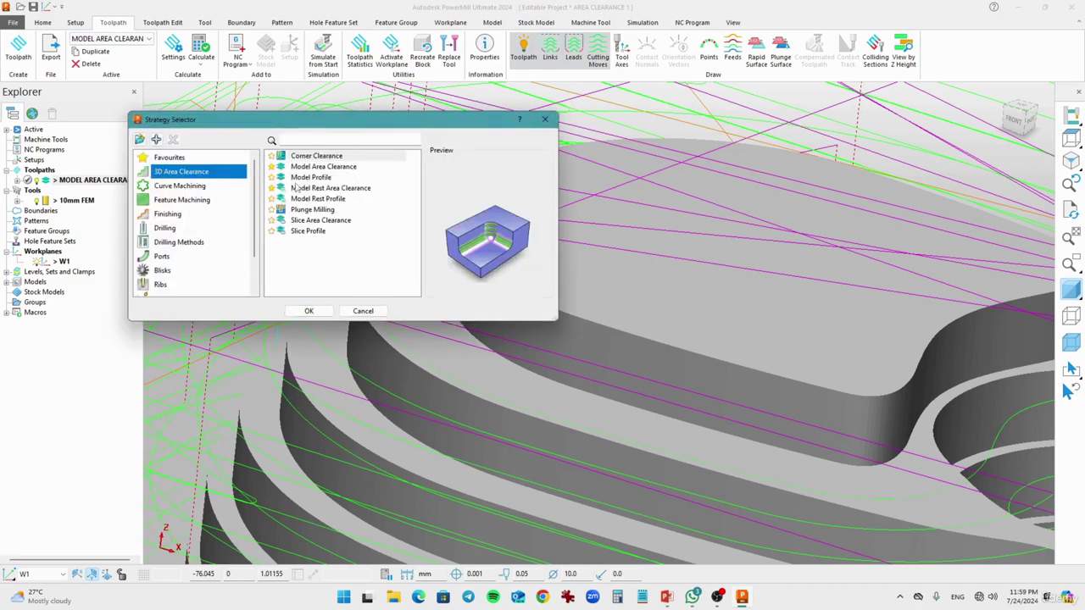
left_click(325, 167)
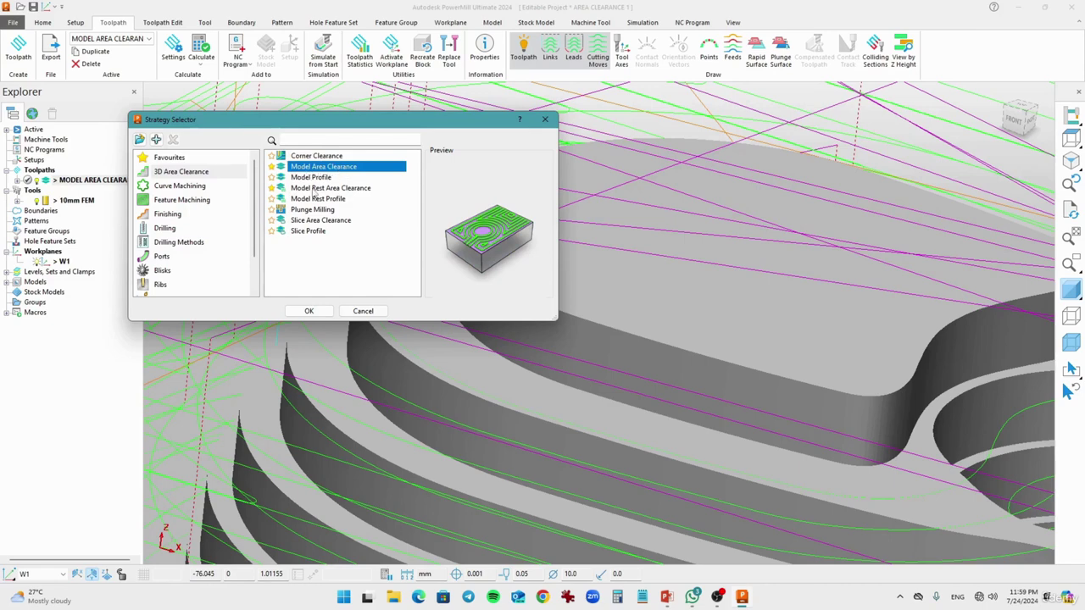
left_click(313, 191)
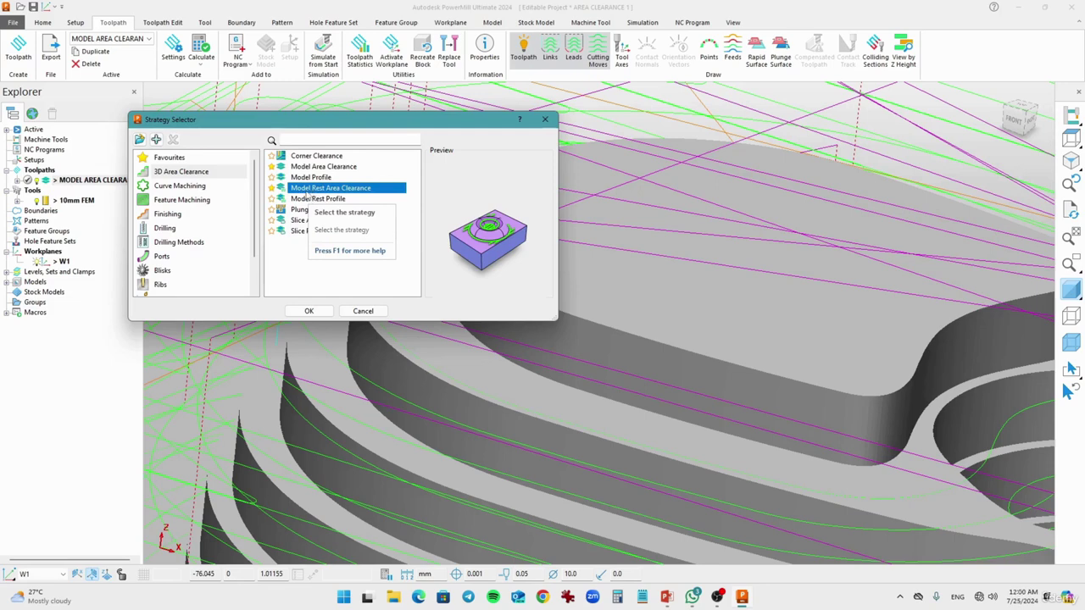
left_click(309, 311)
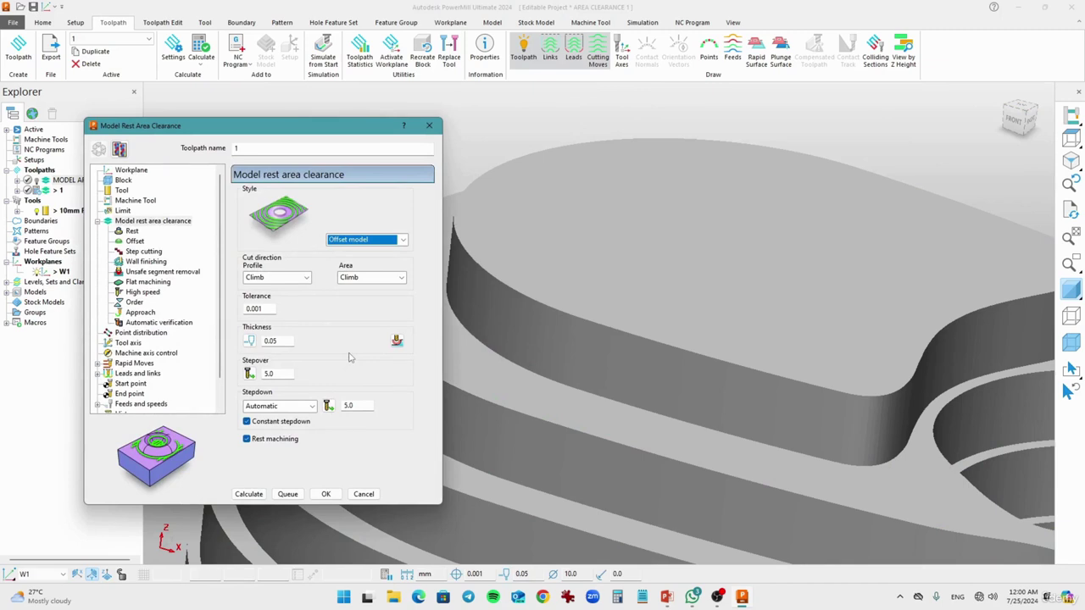
double_click(244, 149)
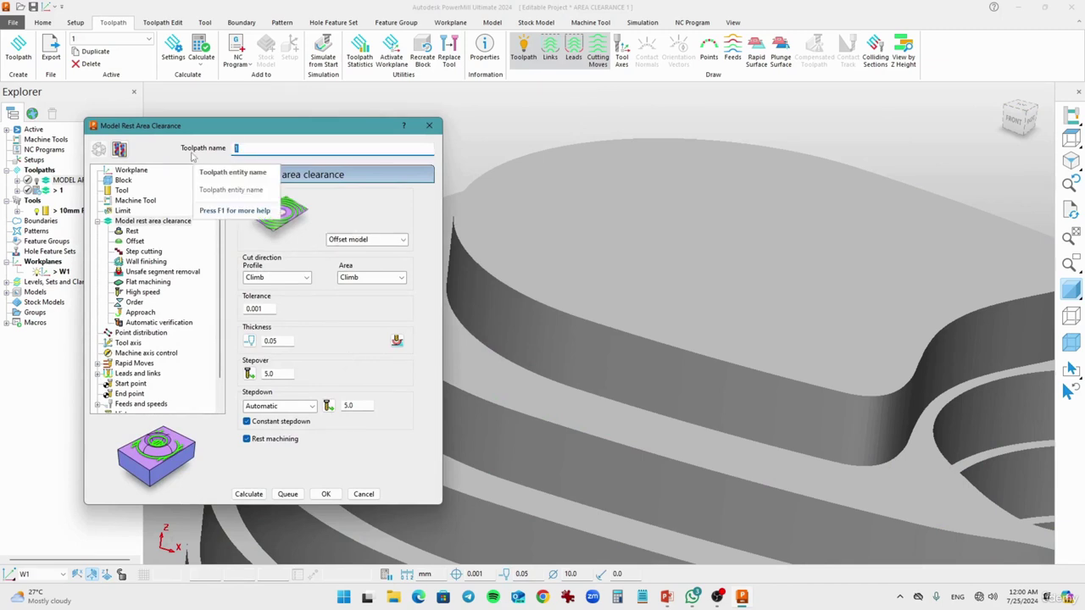
type("REST AREA CLEARANCE")
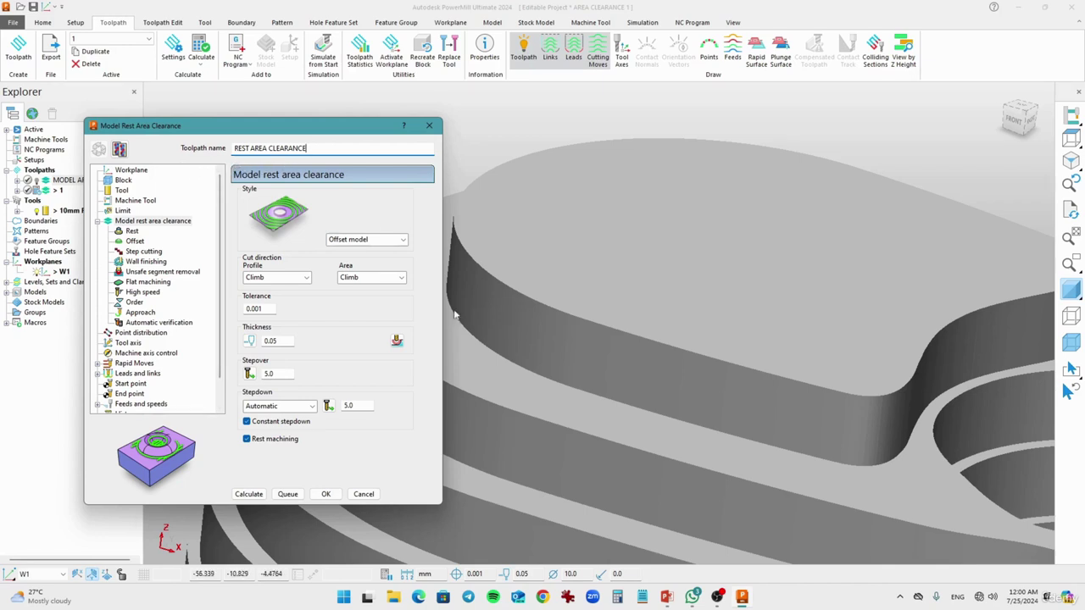
Review the tool settings of the rest clearance toolpath and choose Offset model as its style
left_click(121, 193)
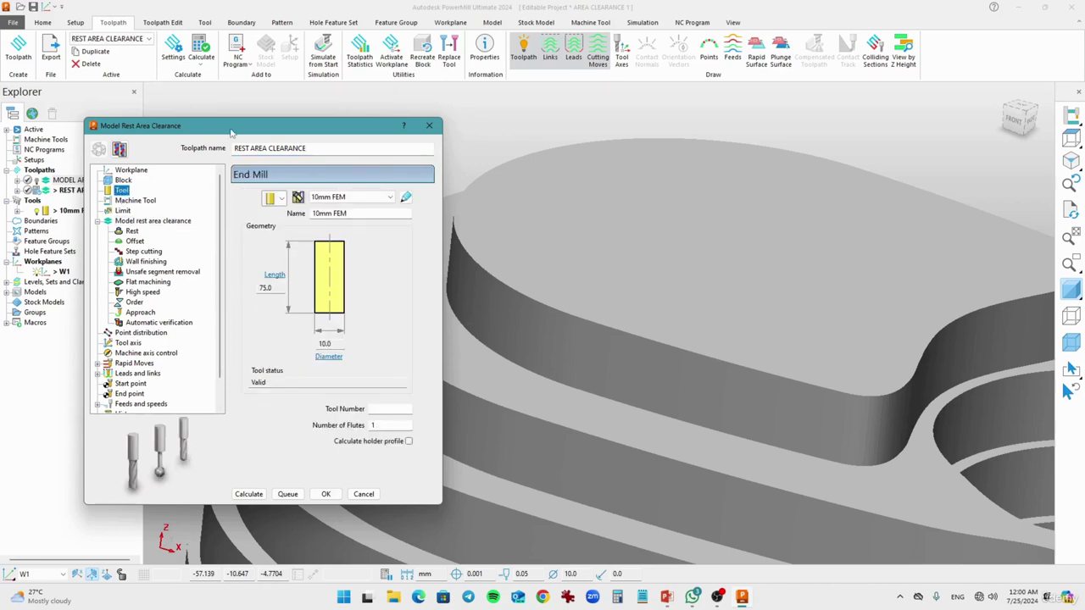
left_click_drag(230, 129, 323, 132)
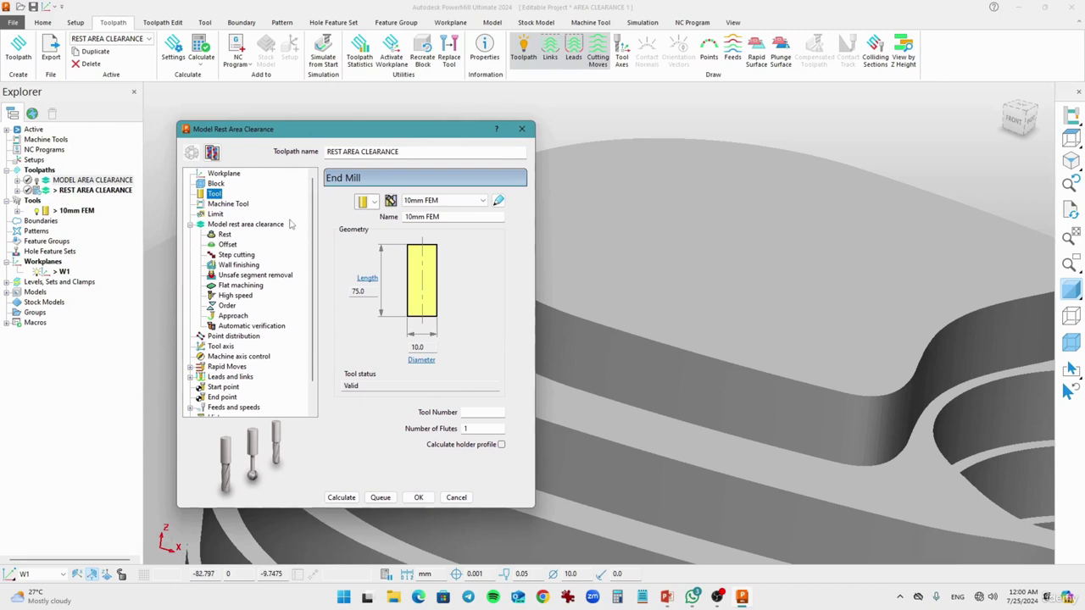
left_click(242, 224)
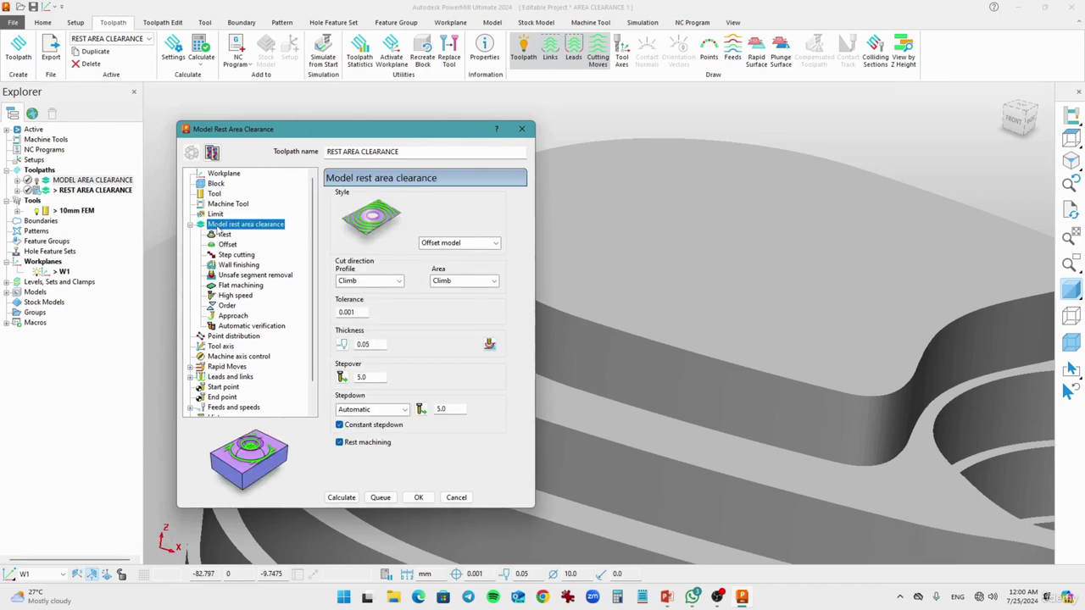
left_click(451, 246)
left_click(412, 246)
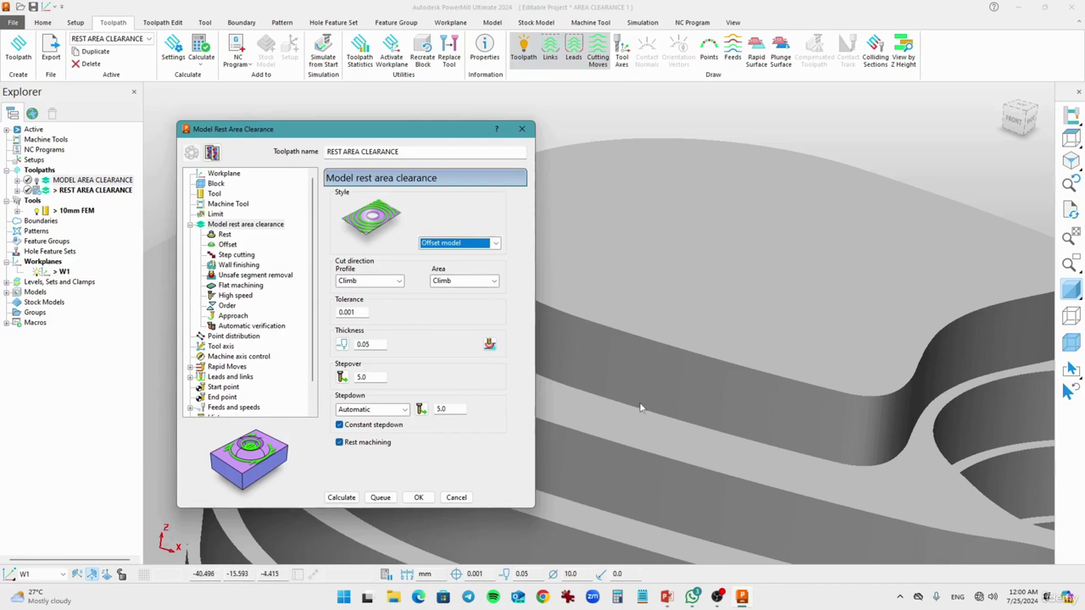
Set the rest area clearance stepdown to 0.5 and the stepover to 2.5
double_click(465, 411)
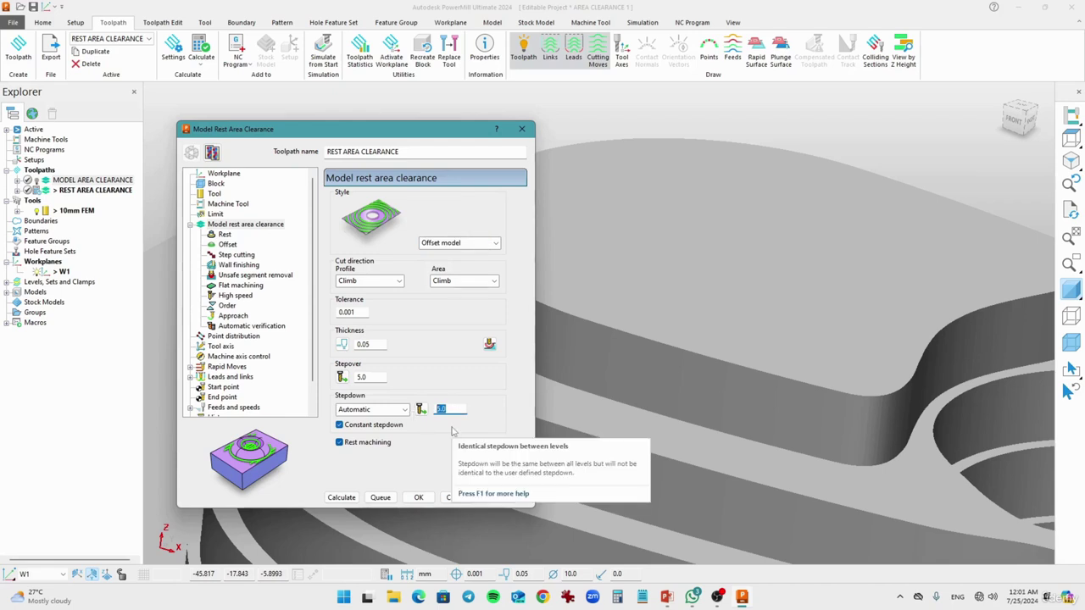
type("0.5")
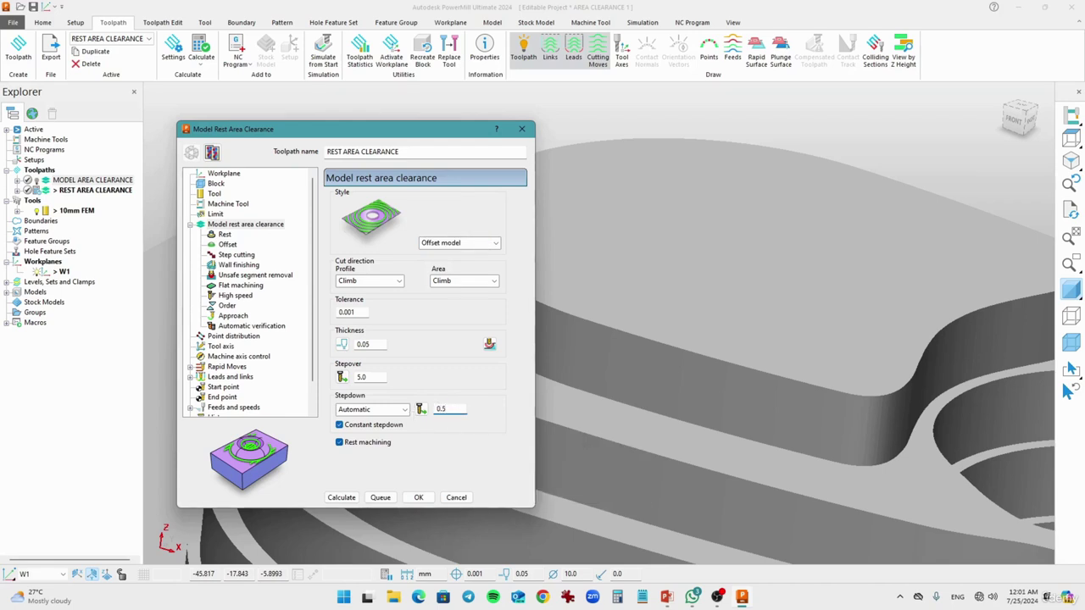
double_click(377, 377)
type("2.5")
Set the rest machining reference to Toolpath and choose MODEL AREA CLEARANCE as the previous toolpath
middle_click_drag(644, 348, 738, 354)
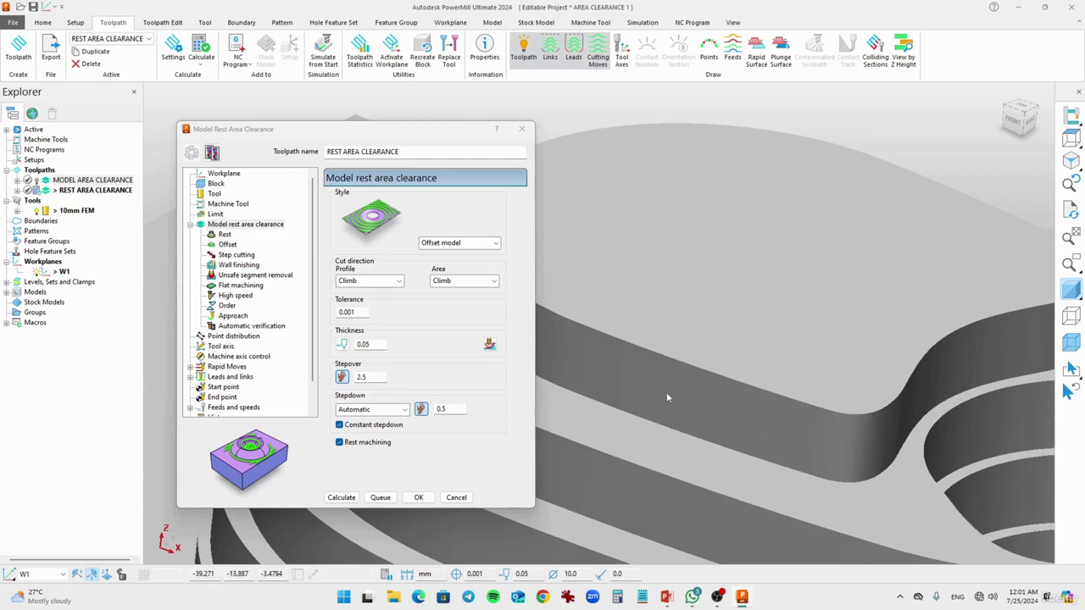
mouse_move(666, 391)
middle_mouse_down()
mouse_move(678, 391)
mouse_move(671, 371)
middle_mouse_up()
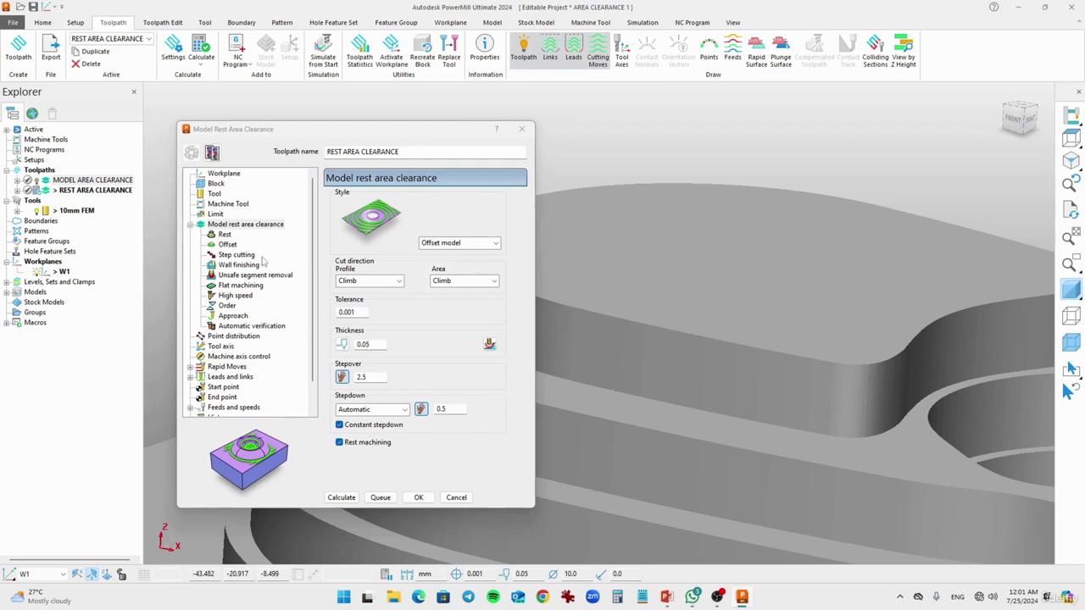
left_click(232, 238)
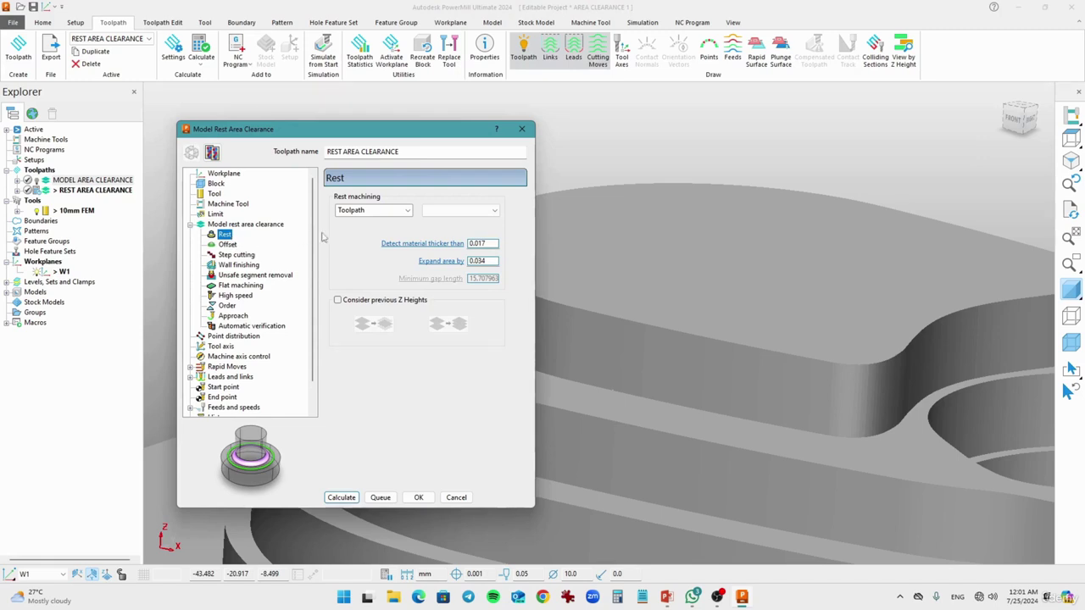
left_click(383, 212)
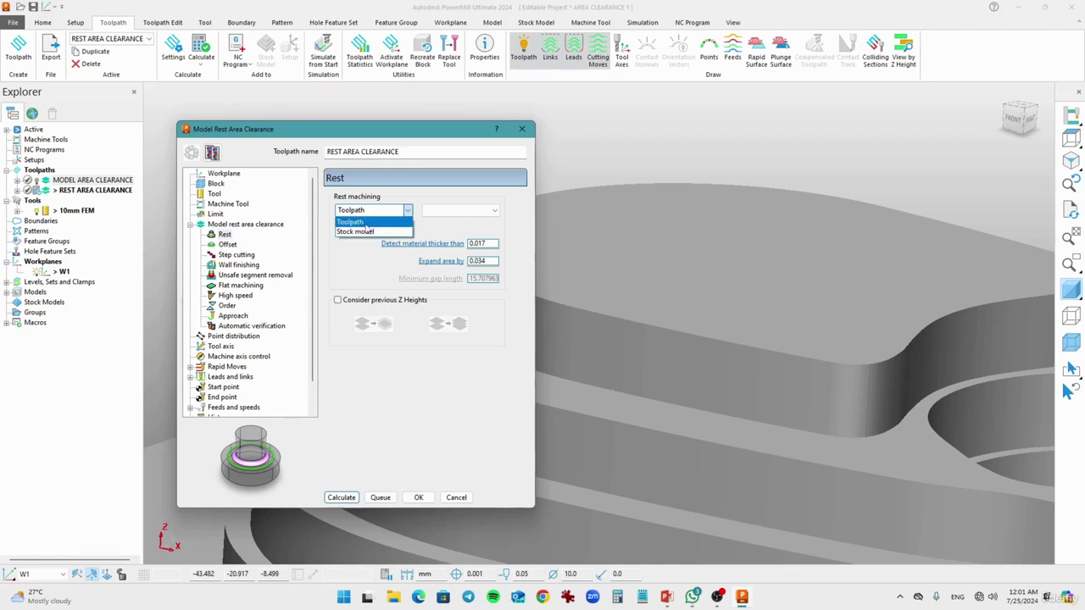
left_click(366, 225)
left_click(442, 213)
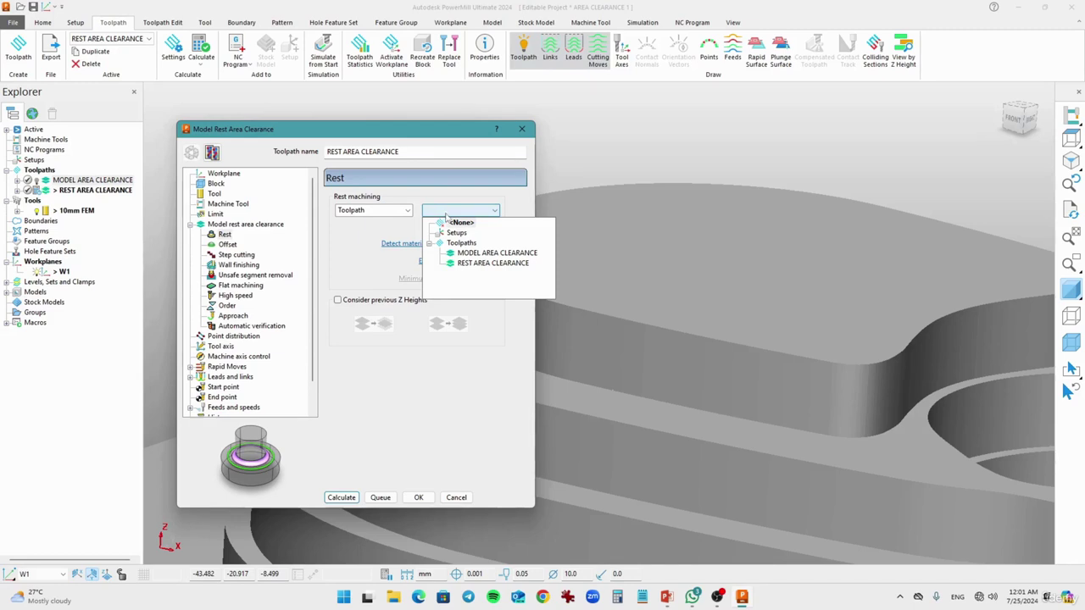
left_click(489, 253)
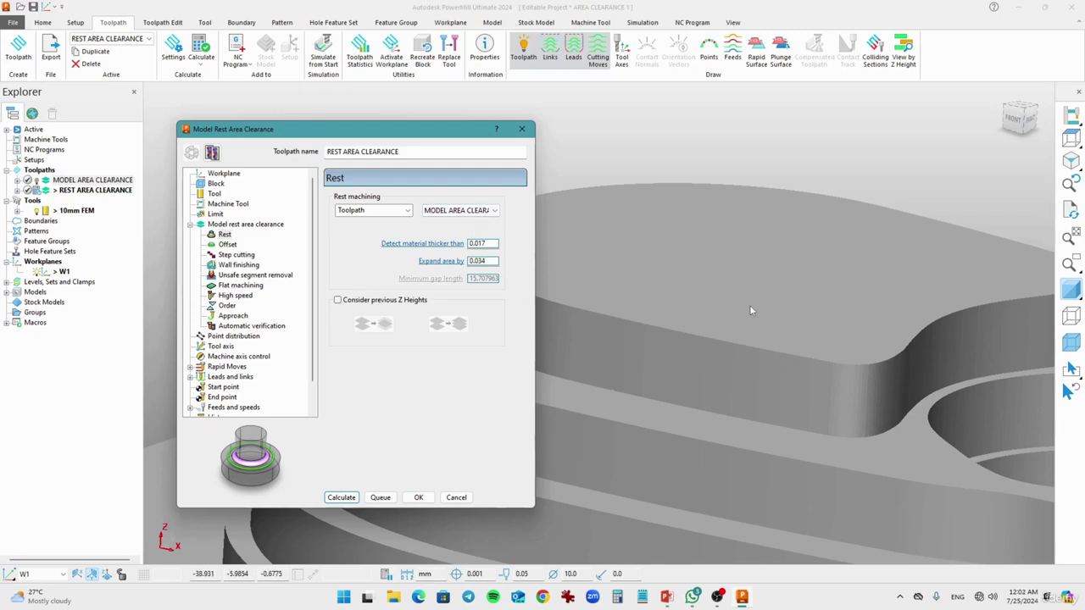
scroll(751, 310, "down", 3)
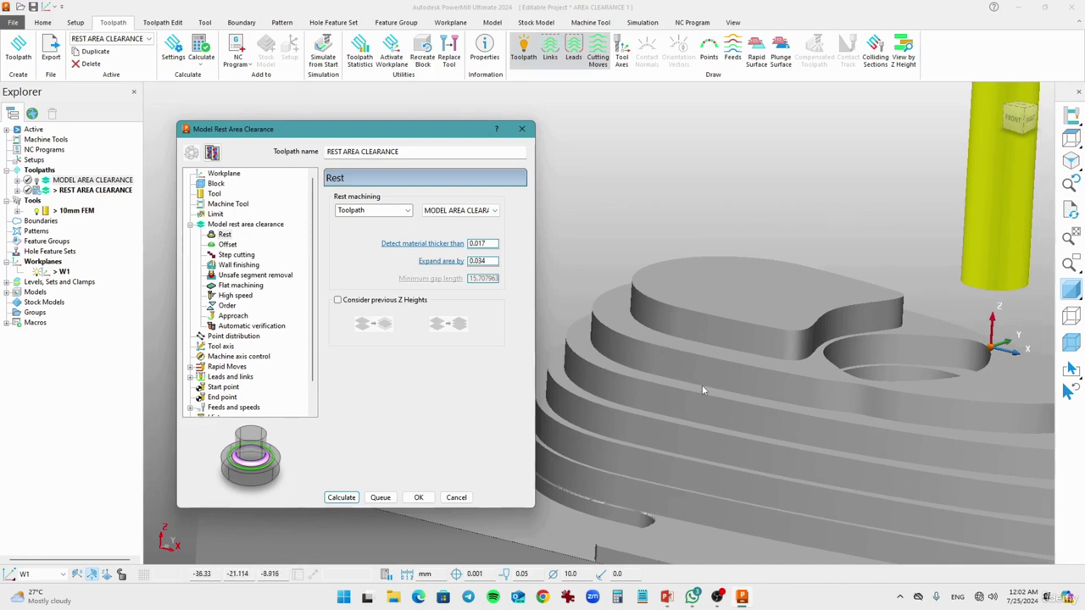
Review the stepdown and rapid move settings, and calculate the REST AREA CLEARANCE toolpath
left_click(244, 225)
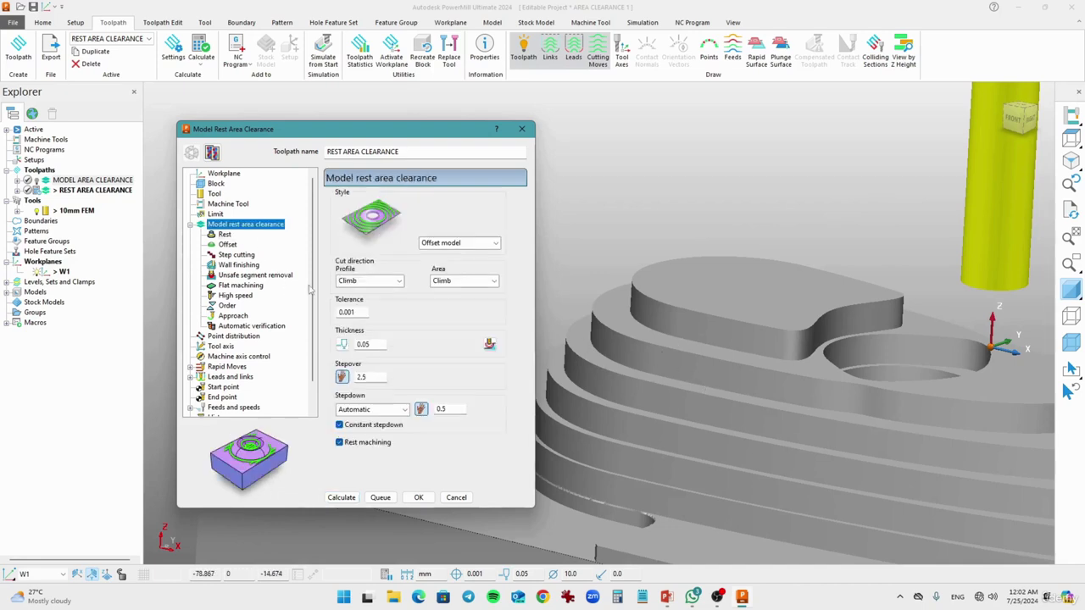
double_click(442, 409)
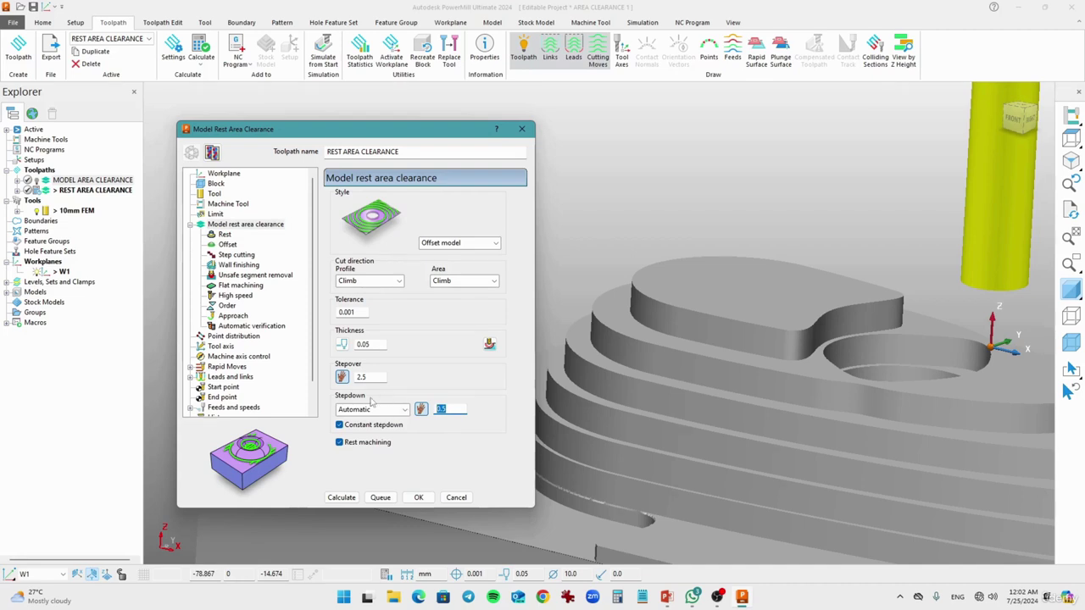
left_click(232, 367)
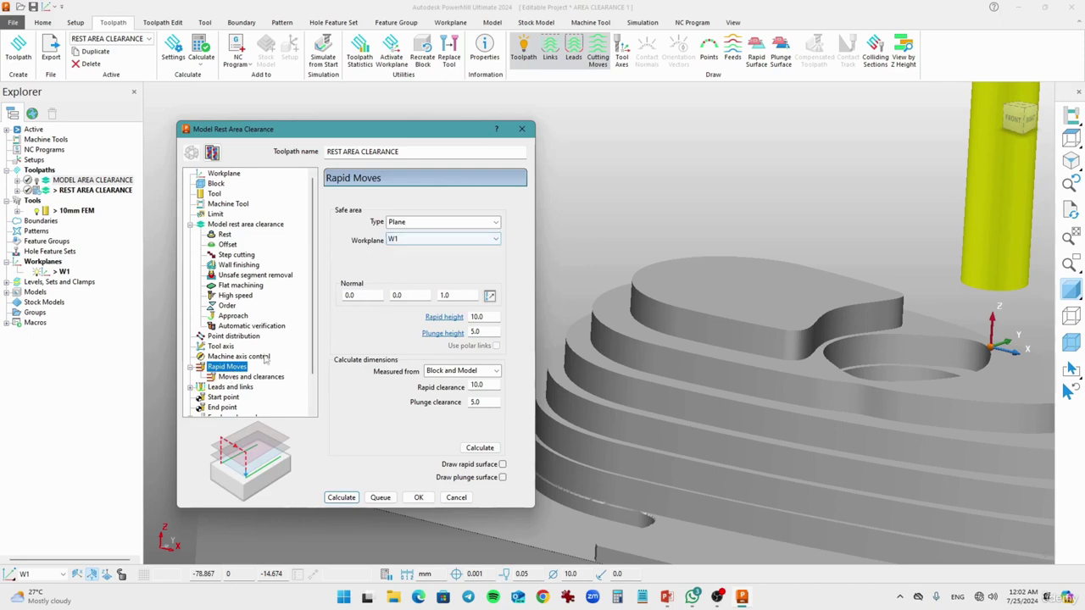
scroll(306, 348, "down", 2)
scroll(307, 348, "down", 1)
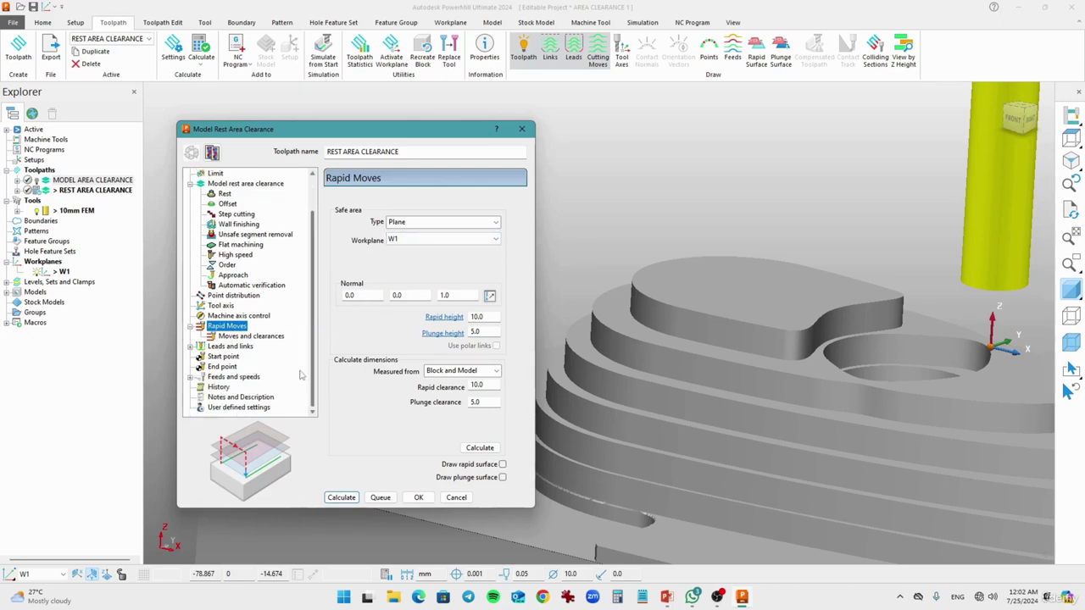
left_click(341, 497)
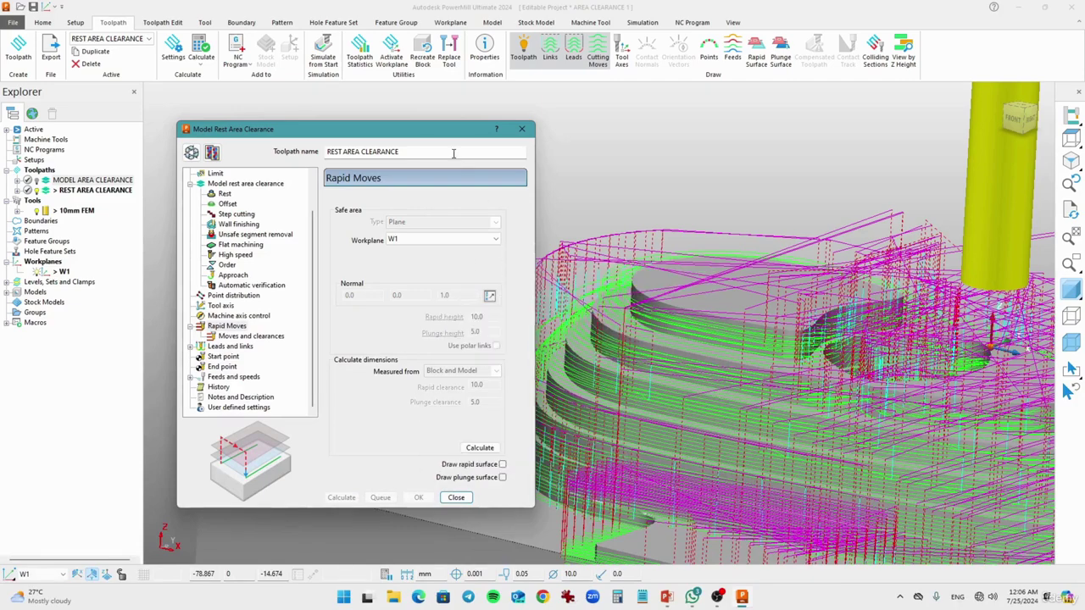
Examine the calculated rest passes over the terraces, overall, from the side and up close, and close the toolpath settings
left_click_drag(458, 133, 371, 127)
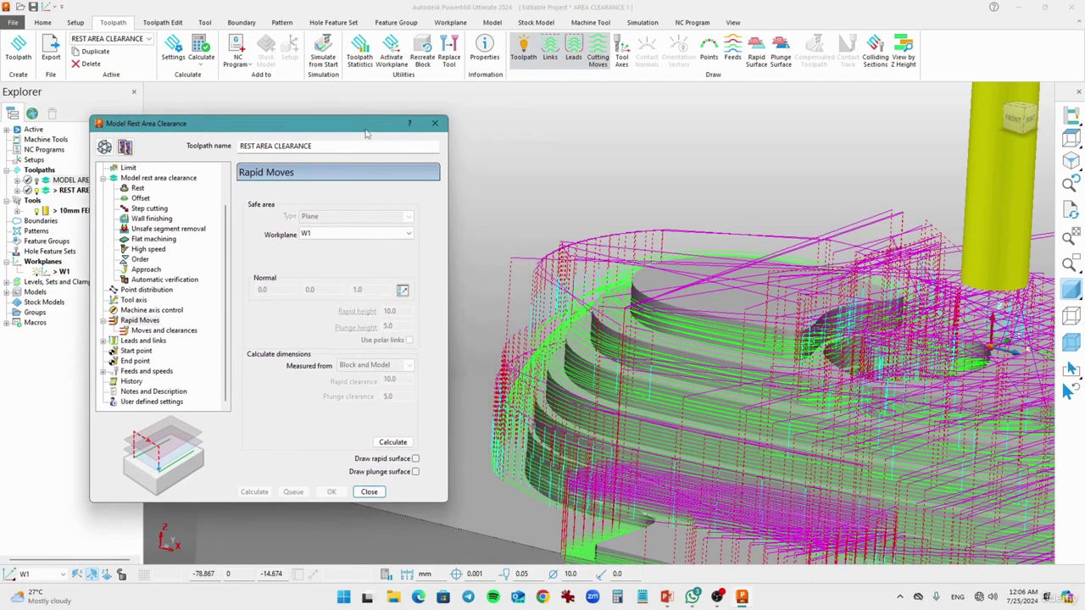
scroll(771, 383, "down", 1)
middle_click_drag(793, 380, 773, 359)
middle_click_drag(611, 412, 639, 431)
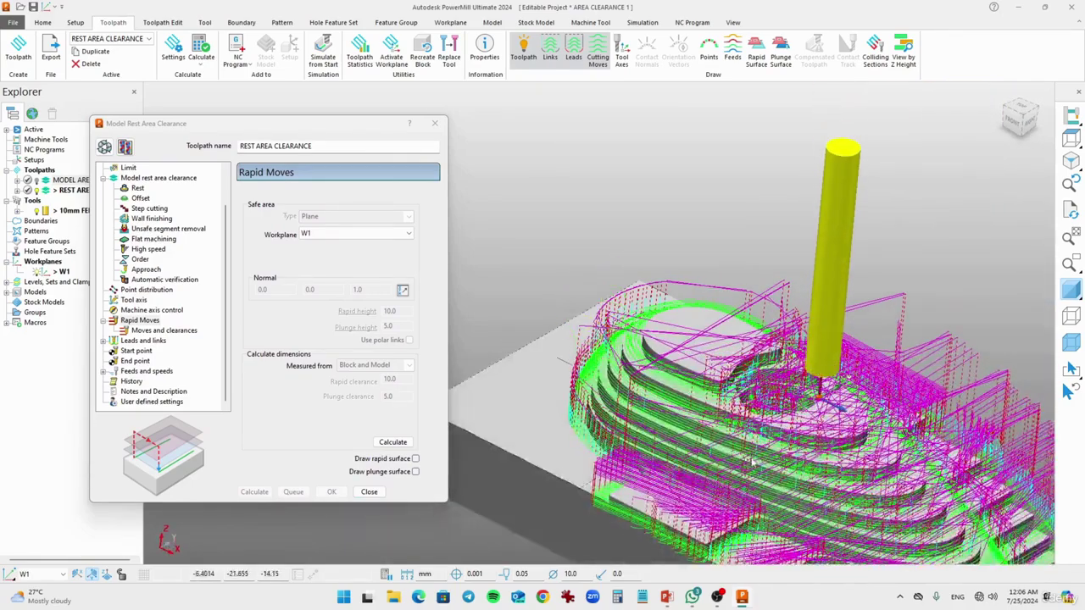
scroll(752, 462, "up", 5)
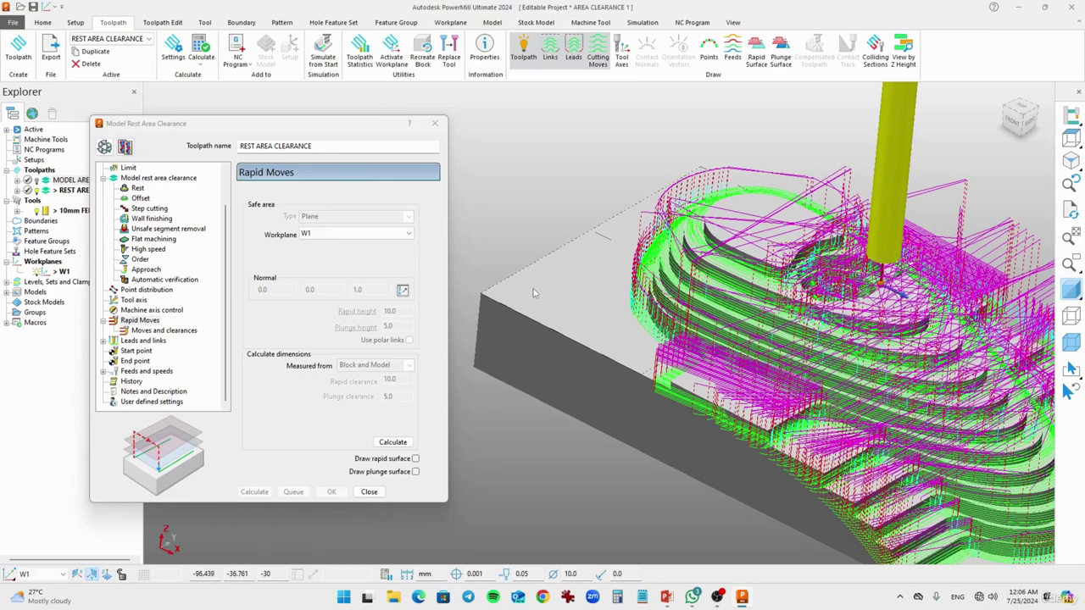
middle_click_drag(639, 323, 649, 314)
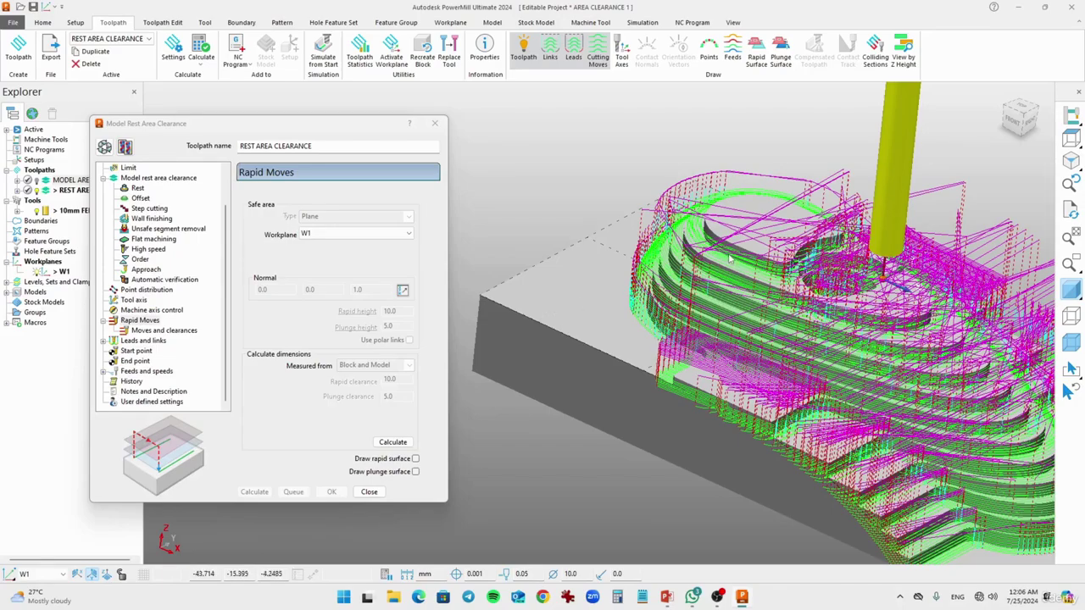
scroll(729, 259, "up", 8)
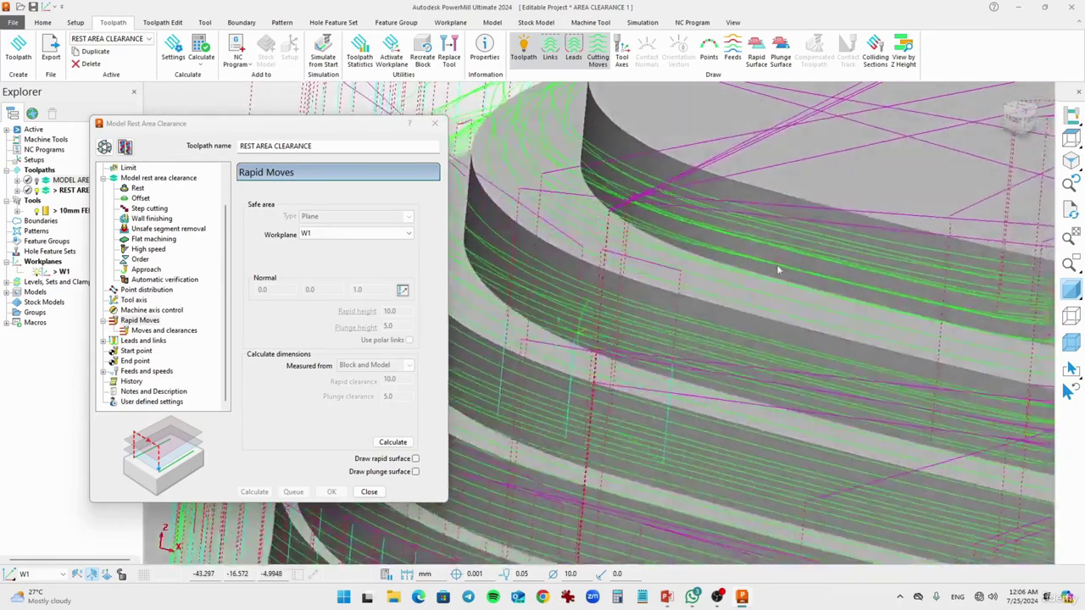
middle_click_drag(777, 265, 837, 212)
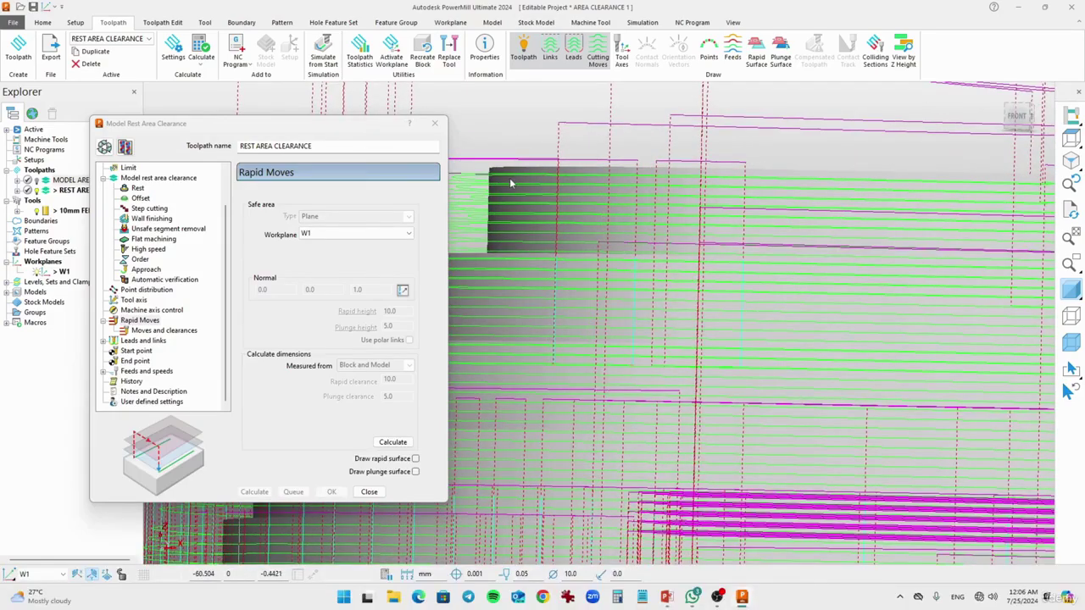
middle_click_drag(521, 198, 535, 369)
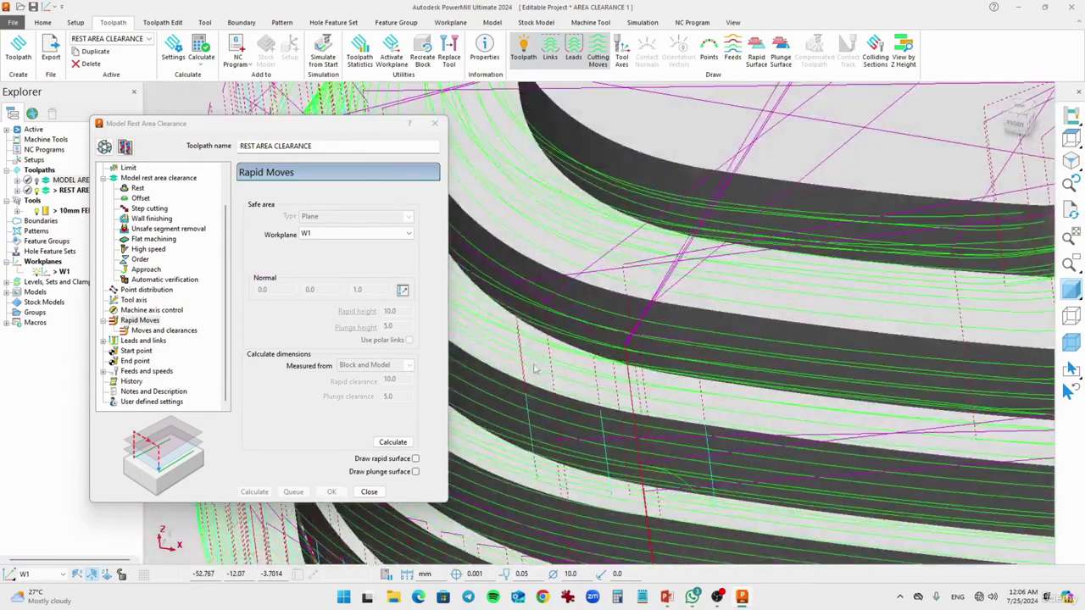
scroll(615, 208, "down", 5)
middle_click_drag(618, 210, 693, 203)
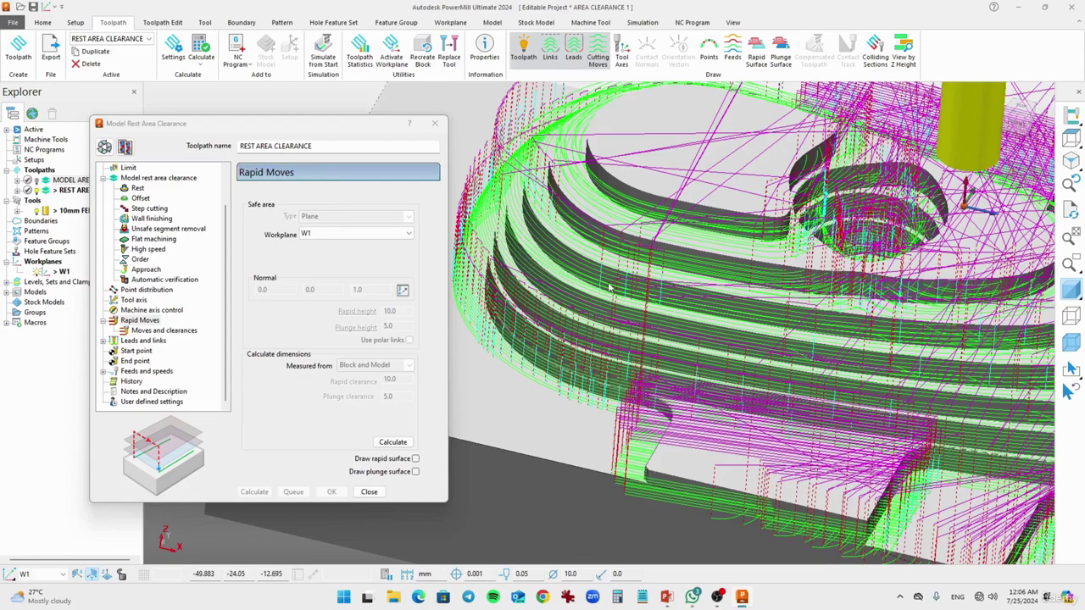
left_click_drag(368, 141, 334, 161)
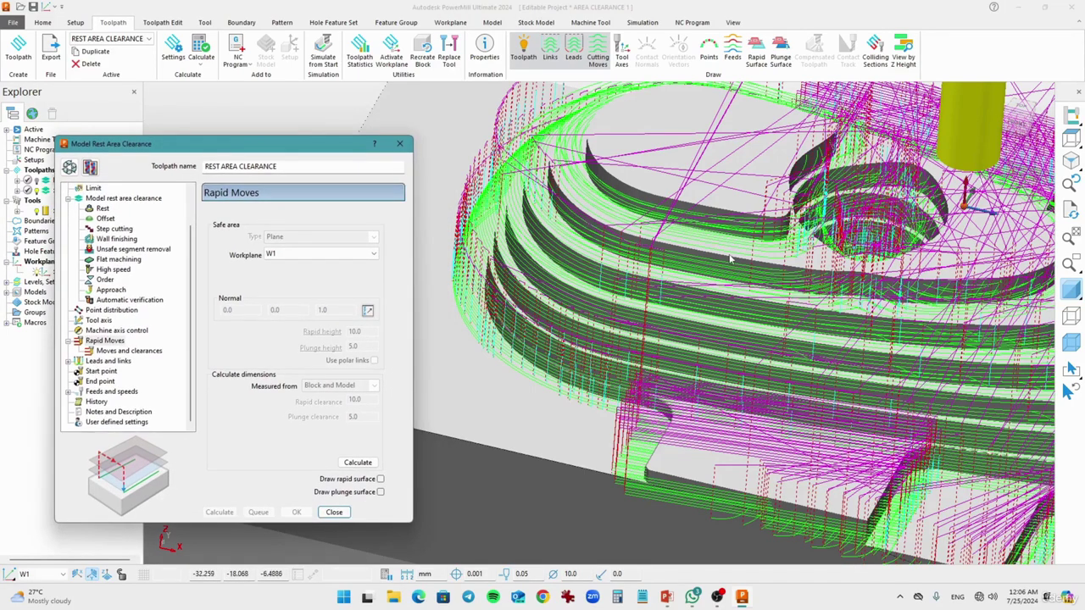
scroll(700, 332, "down", 3)
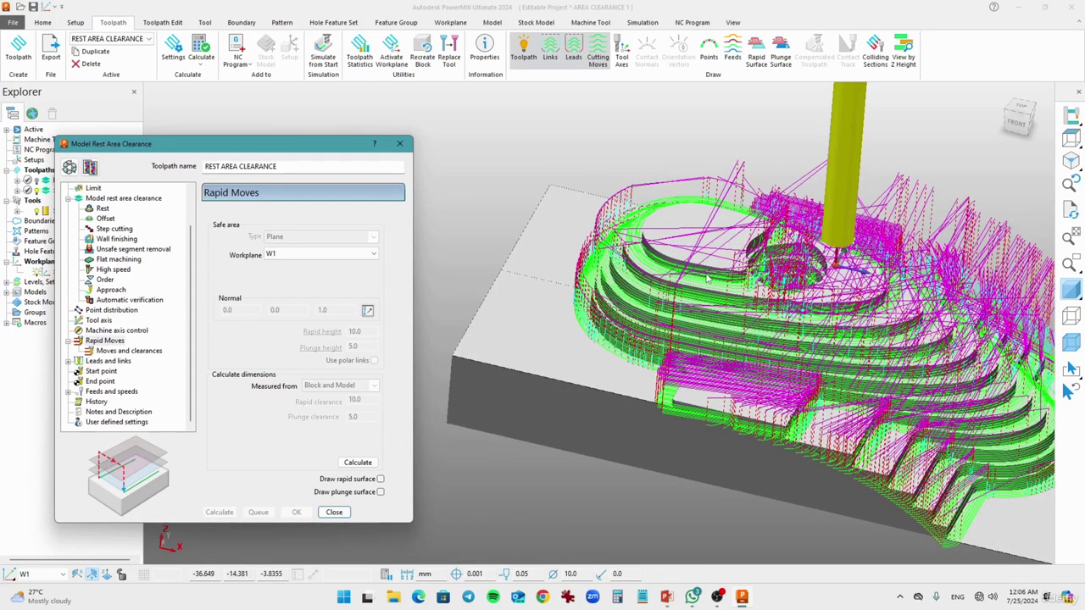
left_click(334, 513)
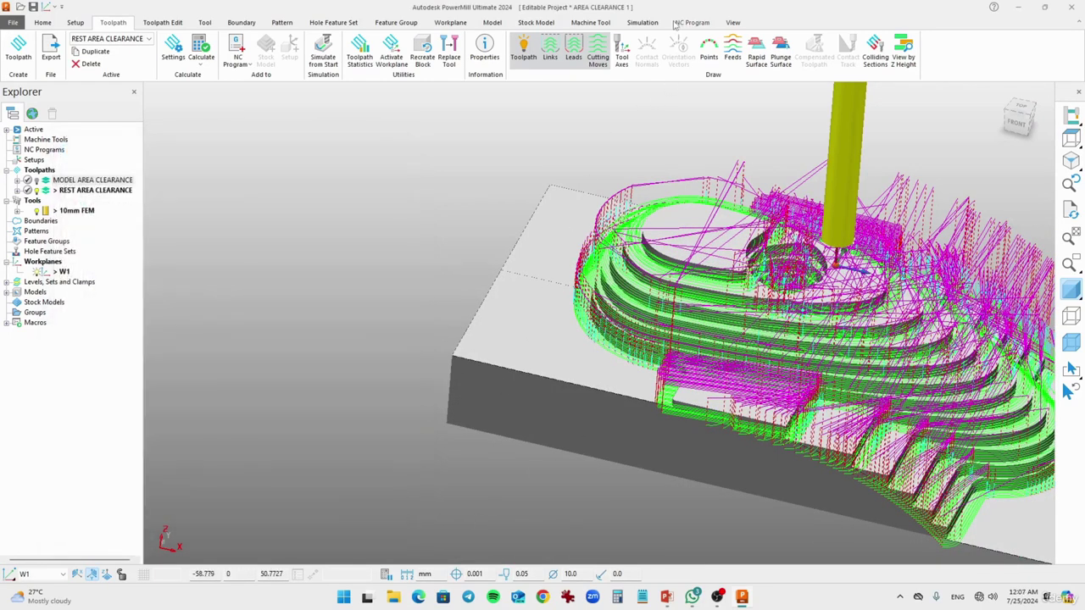
Select REST AREA CLEARANCE as the simulation entity and play its material removal simulation to the end
left_click(643, 23)
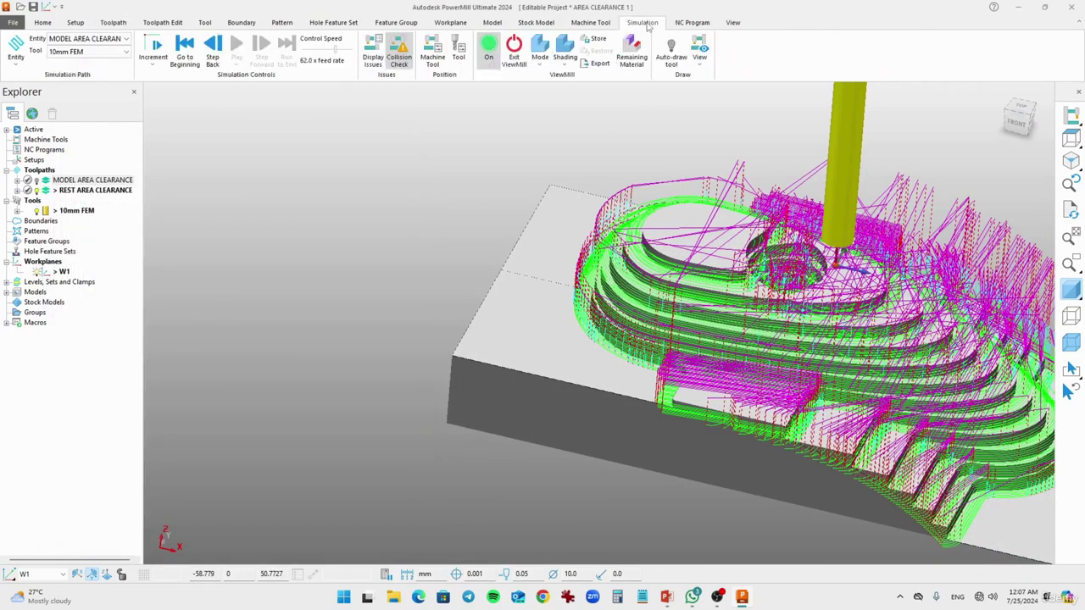
left_click(101, 42)
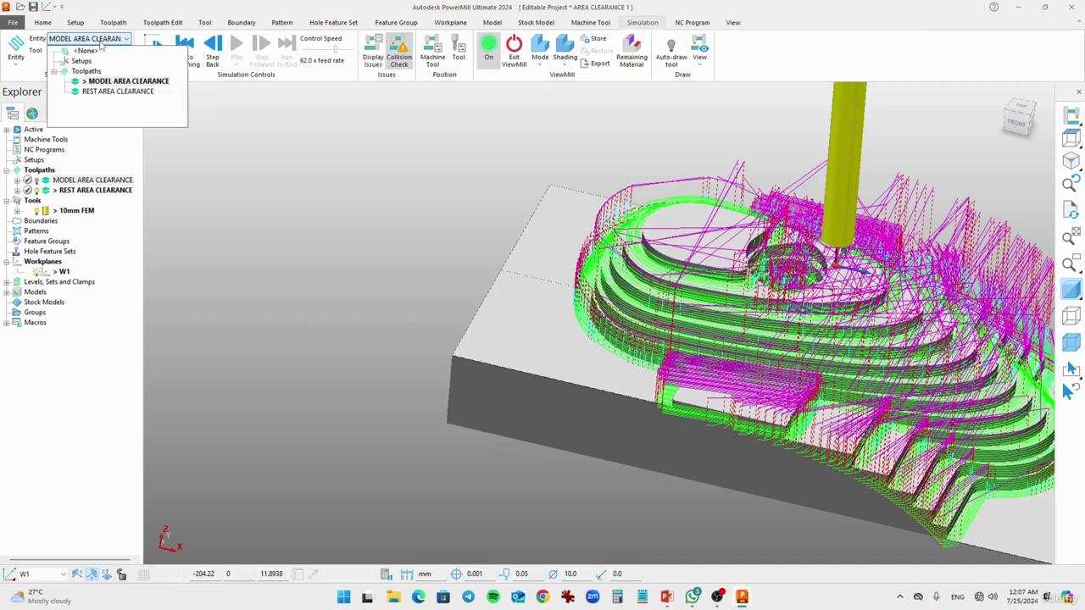
left_click(118, 91)
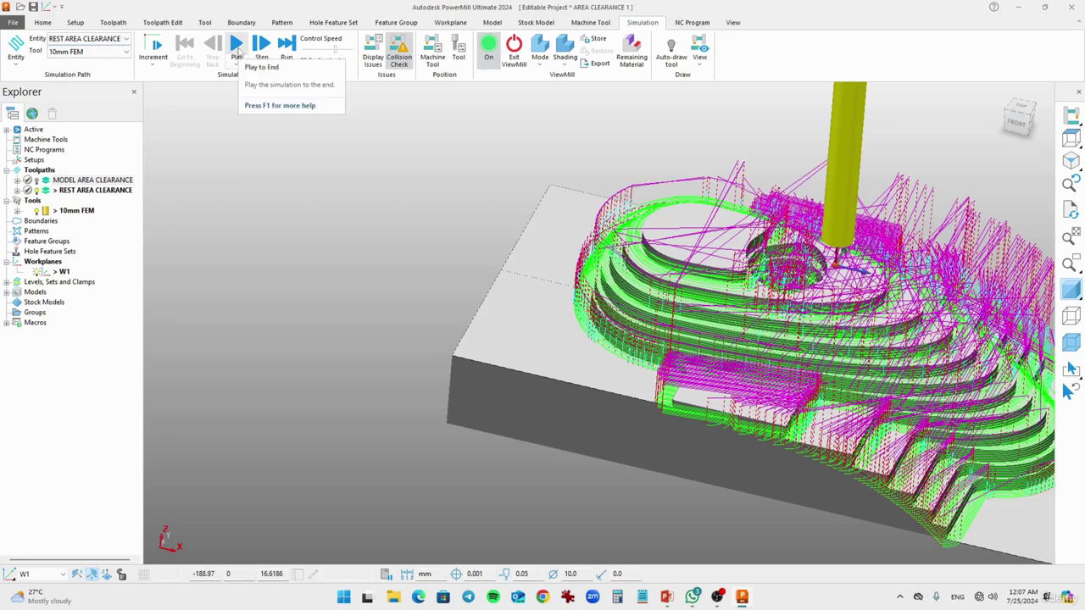
left_click(237, 47)
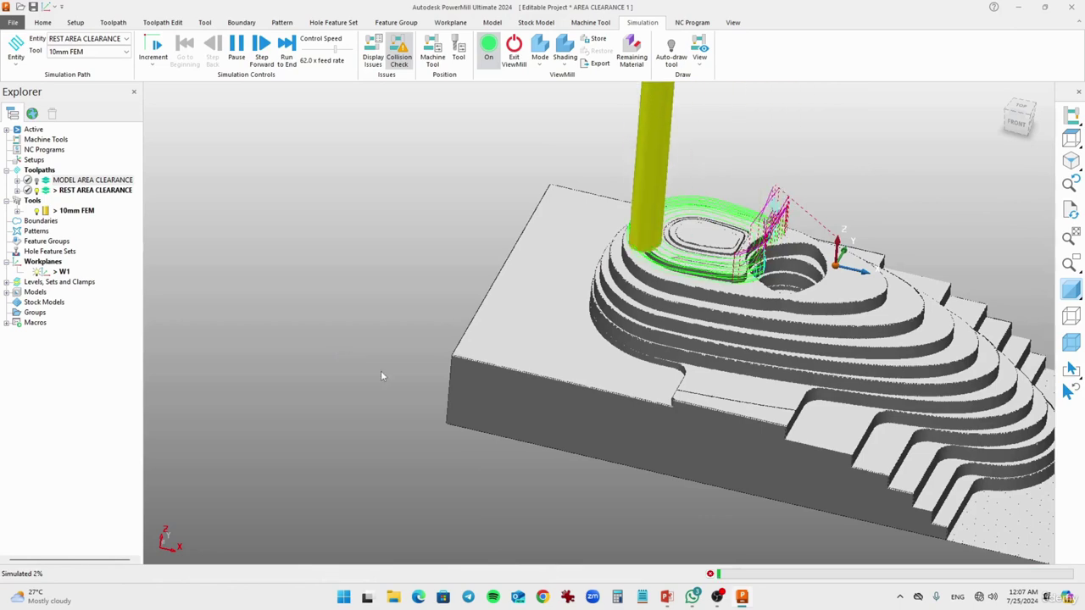
scroll(684, 249, "up", 4)
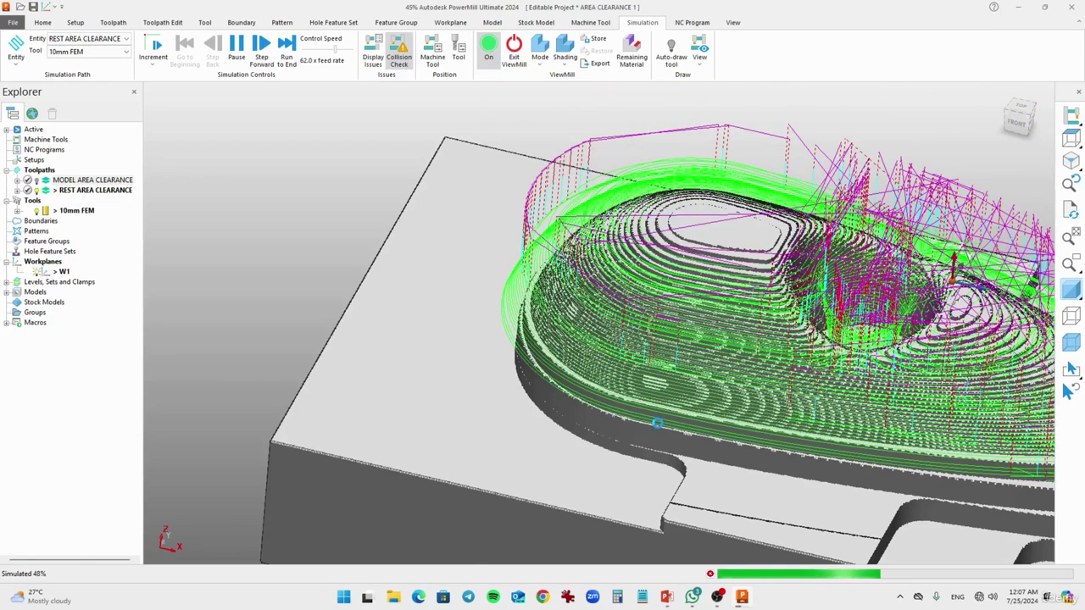
scroll(658, 423, "down", 5)
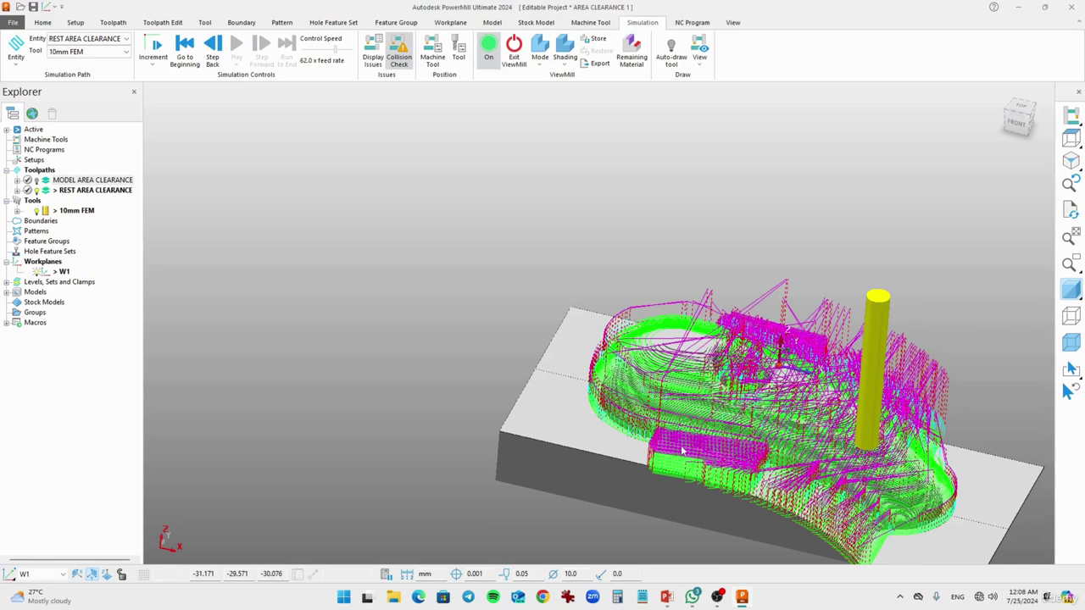
Hide the REST AREA CLEARANCE toolpath and examine the machined surface of the simulated part, overall and up close
middle_click_drag(689, 464, 737, 438)
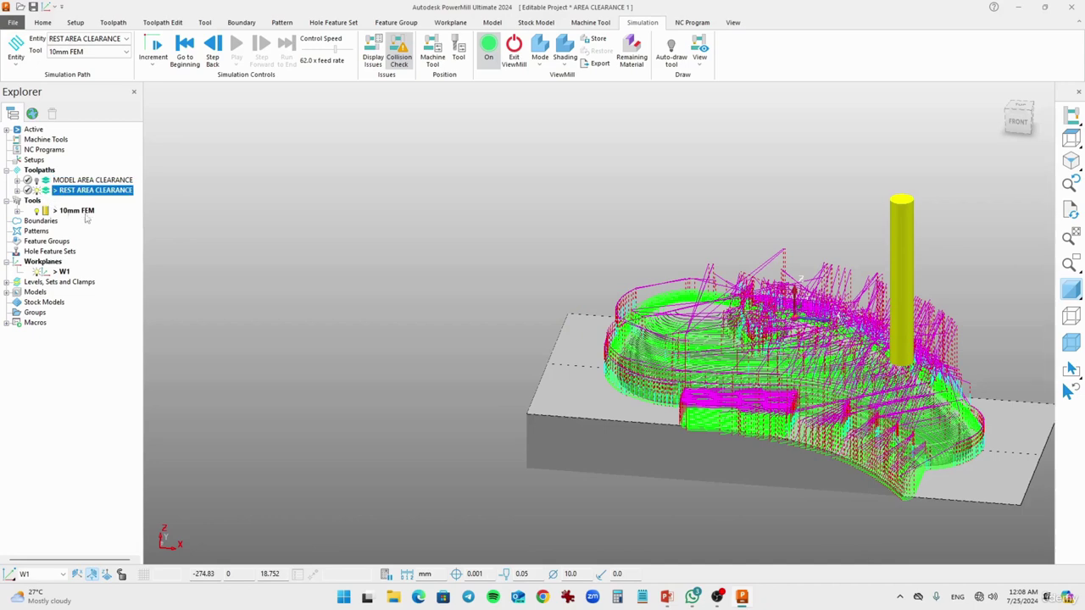
left_click(35, 191)
middle_click_drag(631, 354, 363, 436)
middle_click_drag(660, 444, 726, 408)
scroll(590, 341, "up", 4)
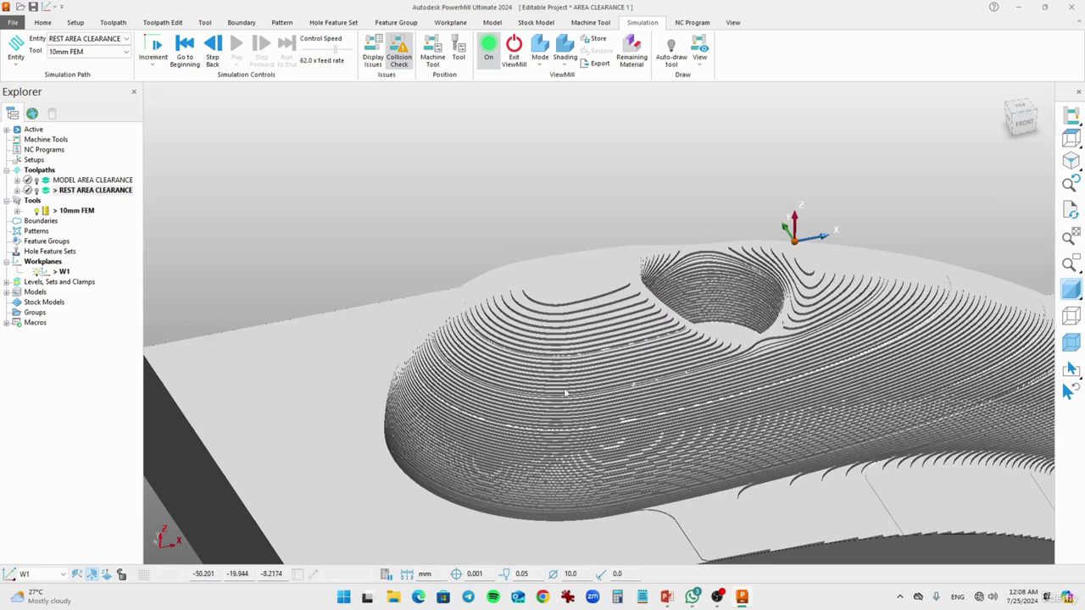
scroll(561, 393, "down", 5)
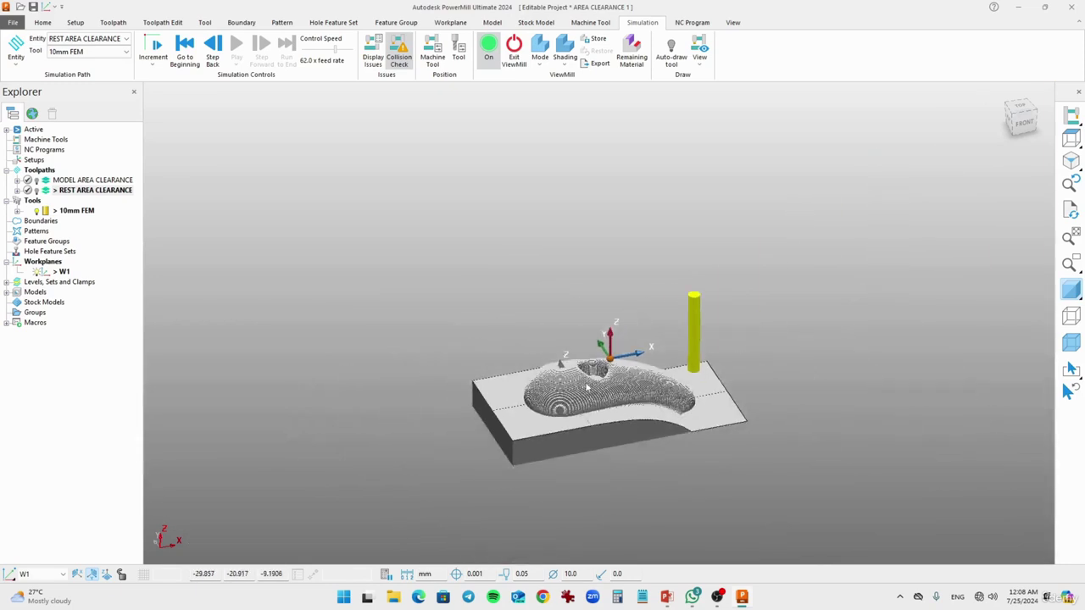
middle_click_drag(590, 386, 689, 417)
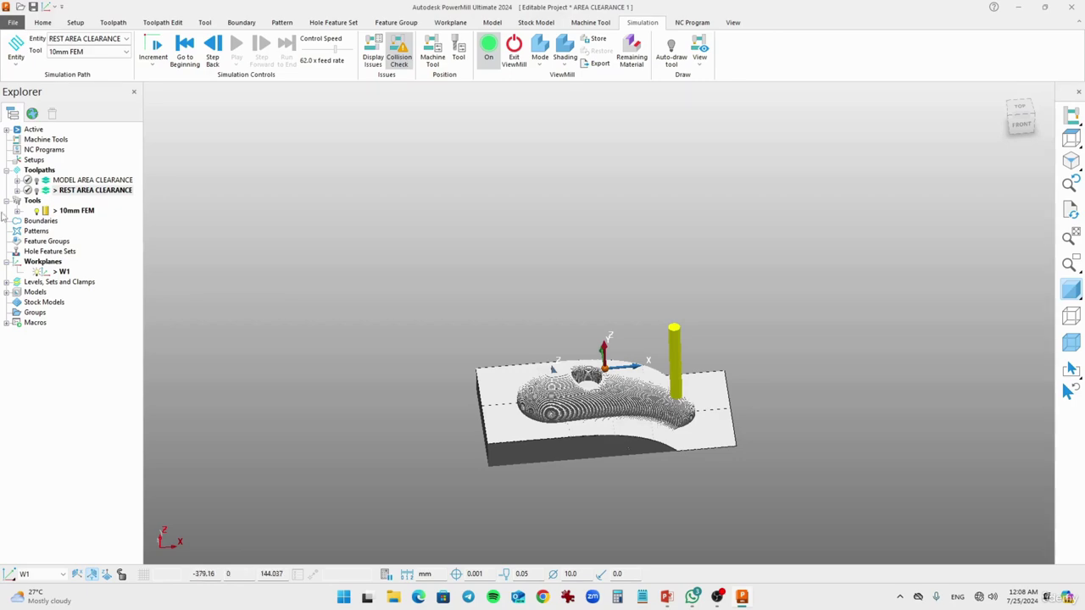
scroll(525, 438, "up", 5)
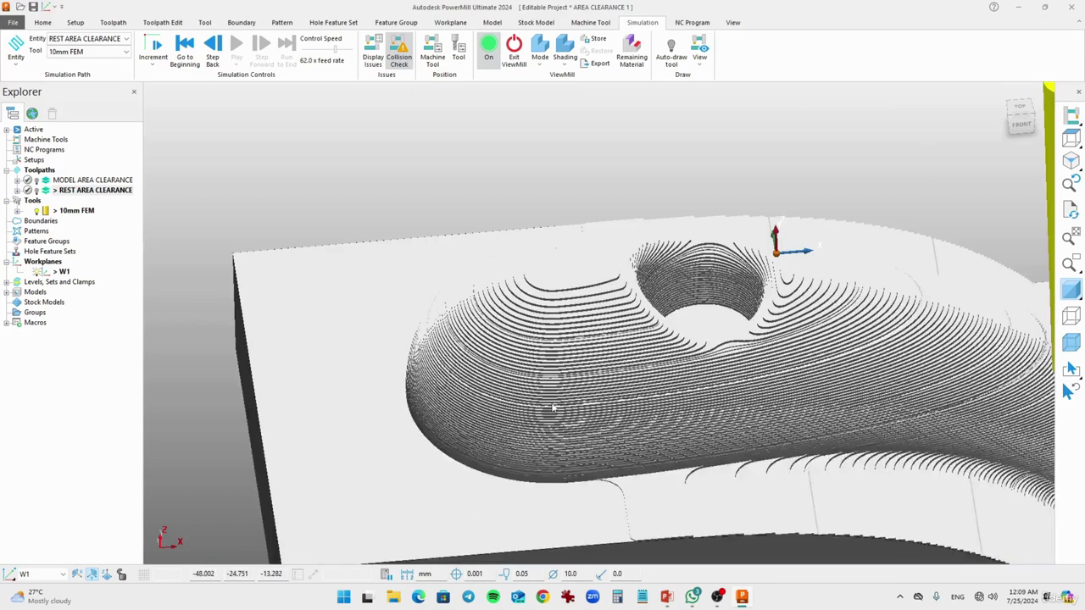
scroll(606, 407, "down", 3)
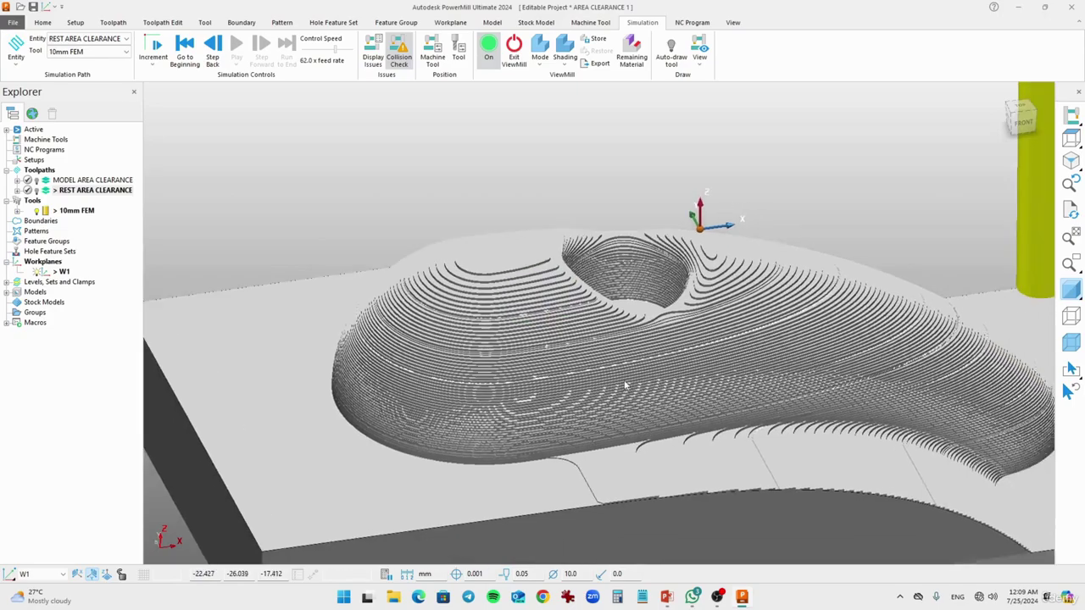